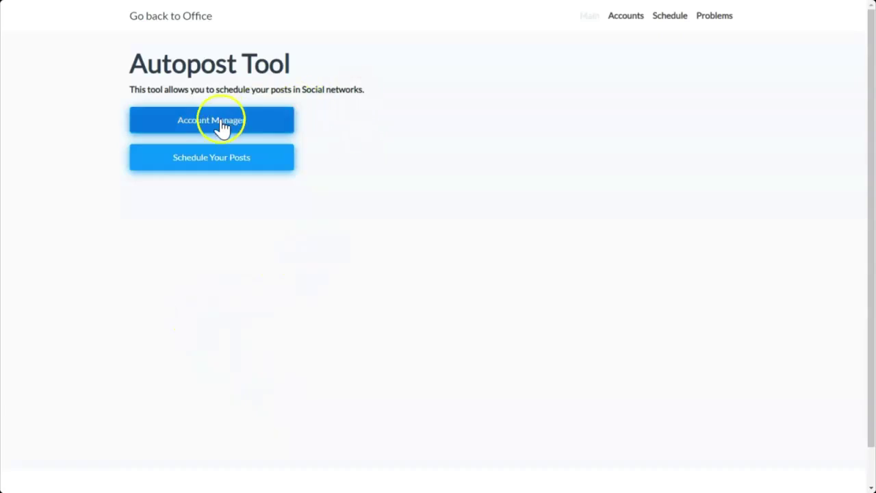
Step: Add a new Facebook account in the Account Manager and continue with the previously linked Facebook profile
click(212, 128)
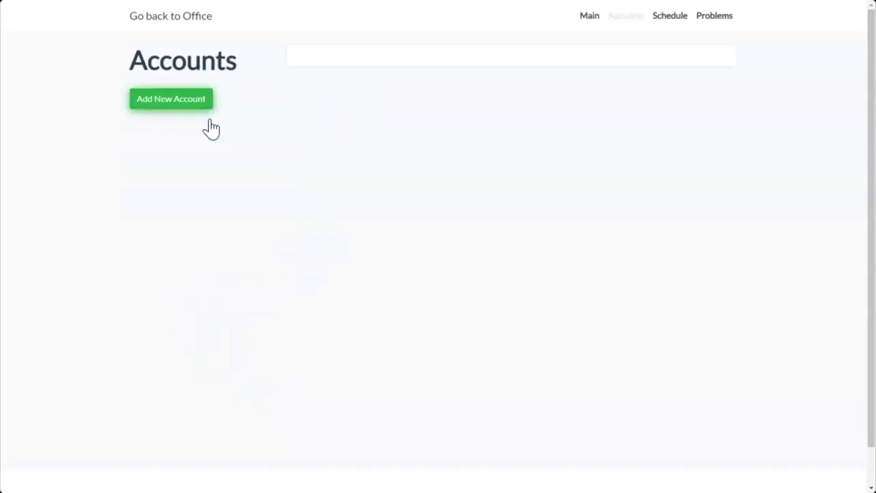
click(162, 101)
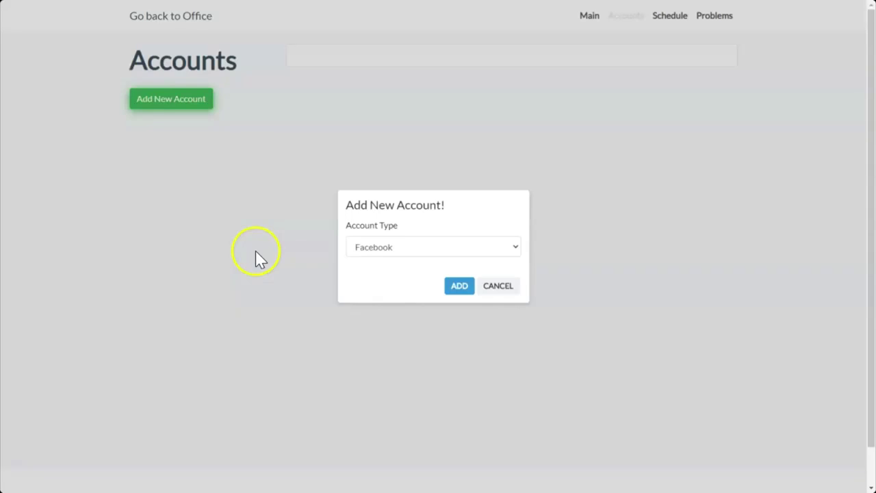
click(518, 248)
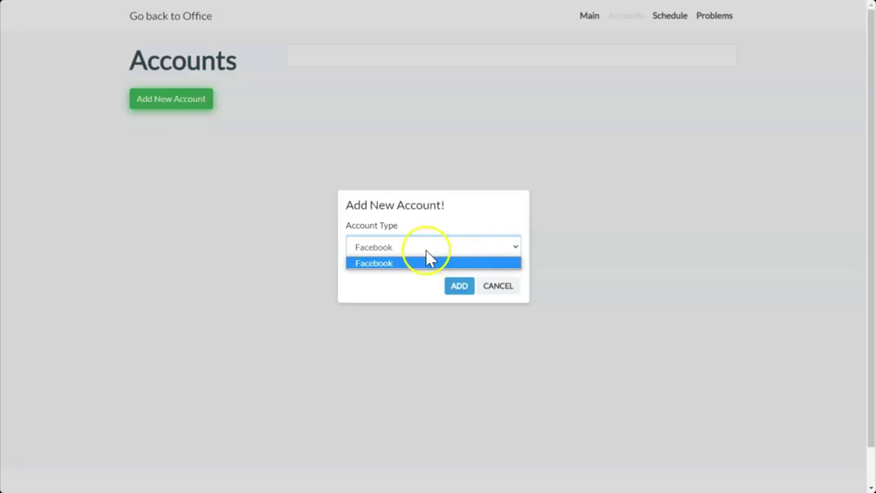
click(376, 247)
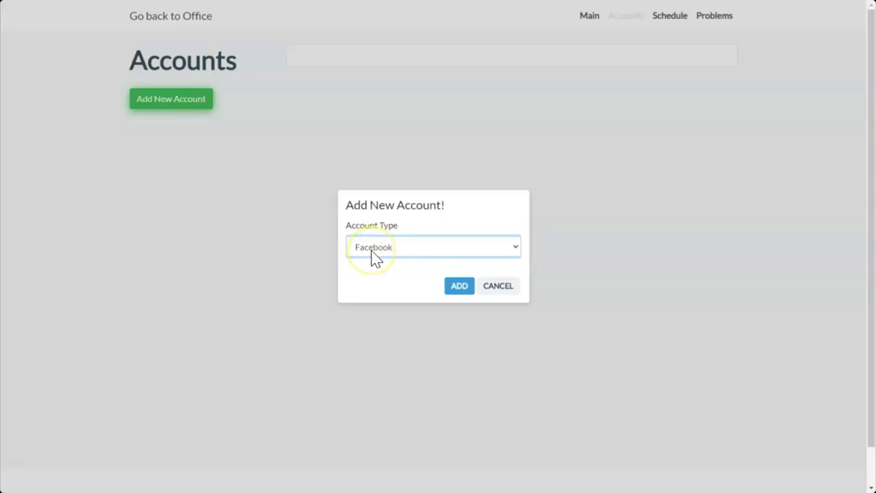
click(459, 287)
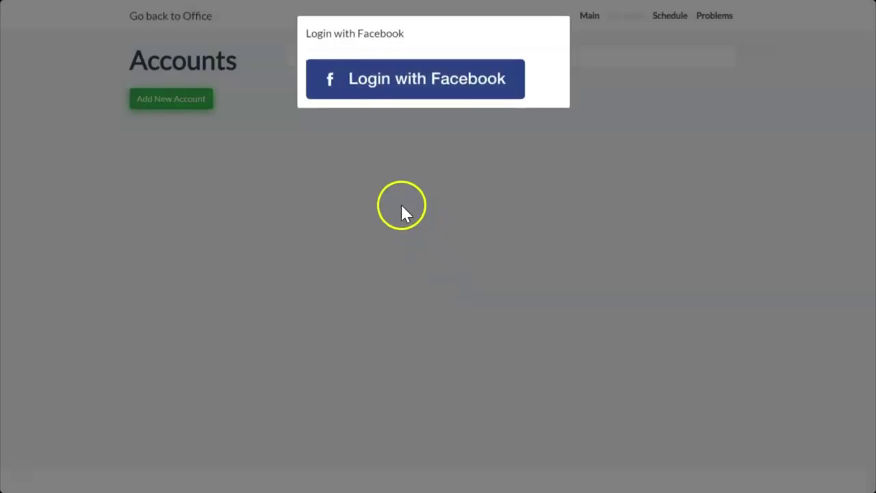
click(419, 87)
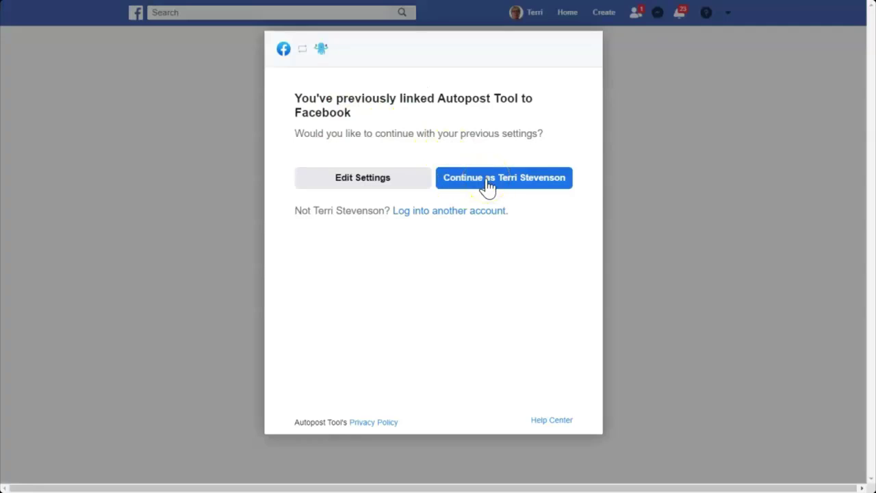
click(473, 183)
click(478, 178)
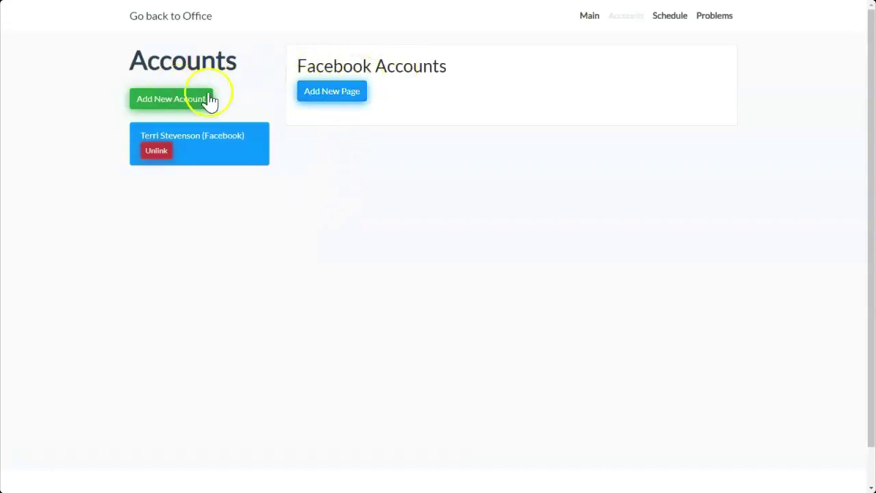
Step: Import the "Build It With Gwandma" Facebook page and open its posting schedule
click(346, 101)
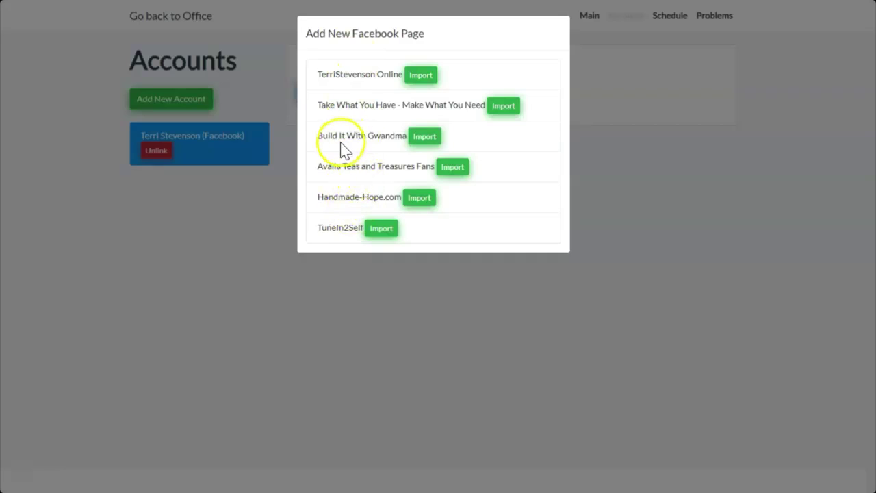
click(424, 137)
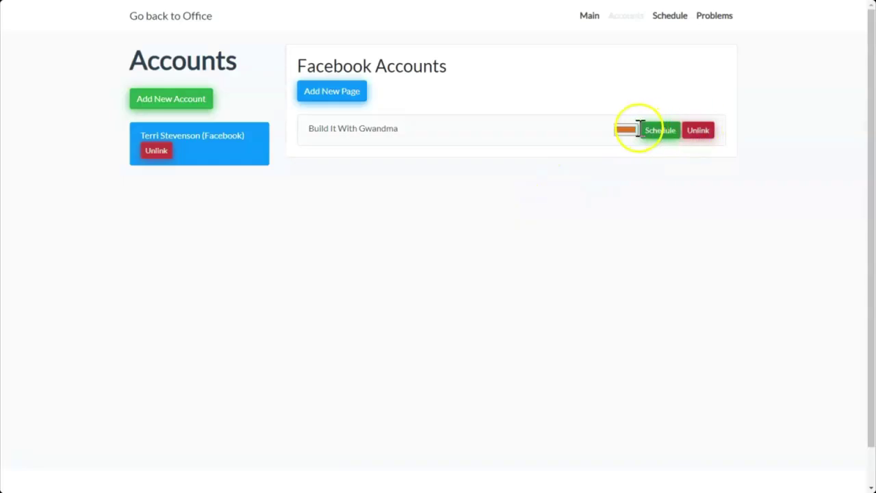
click(659, 134)
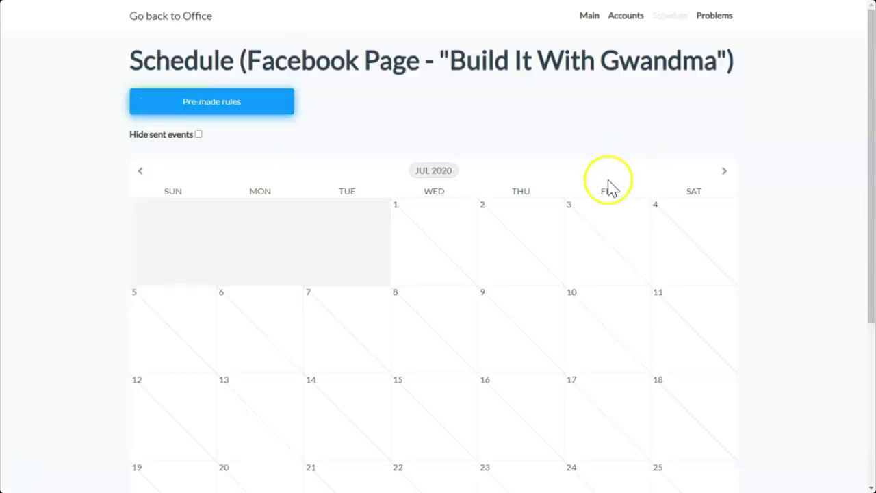
Step: Start a new rule on July 27, 2020 and name it "Create Your Own Brand Identity"
scroll(684, 201, down, 3)
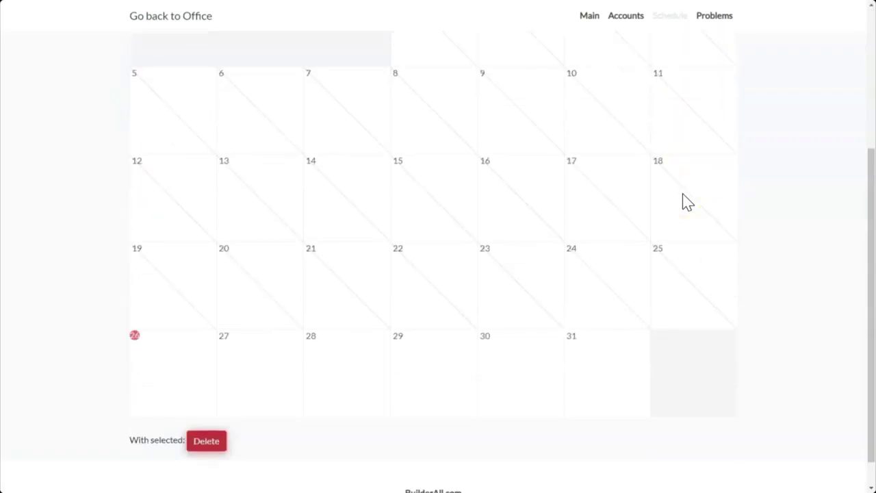
scroll(555, 205, up, 3)
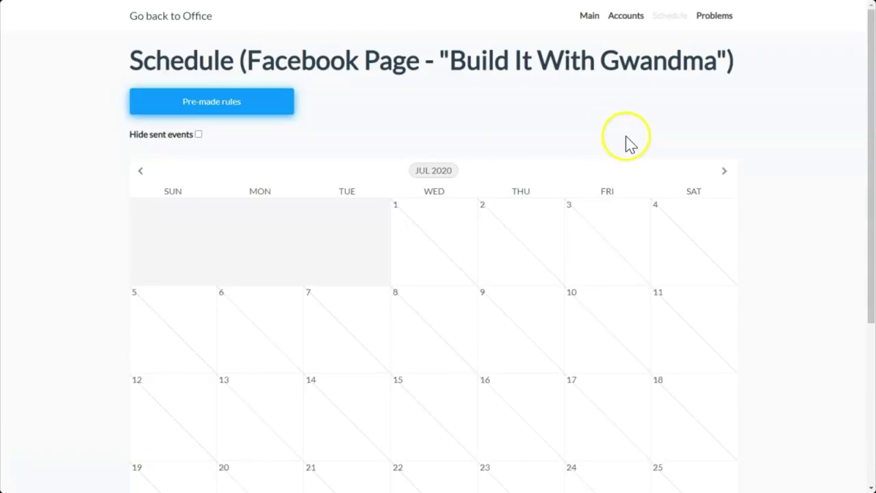
scroll(599, 140, down, 3)
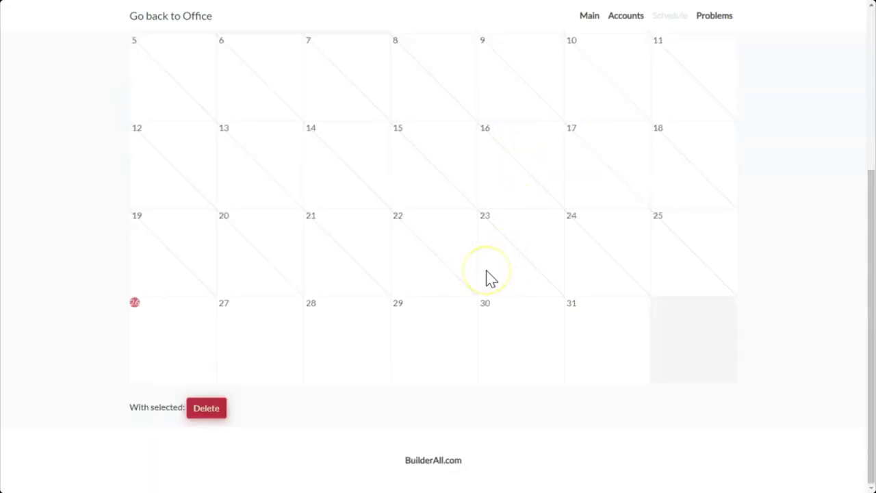
scroll(499, 254, up, 1)
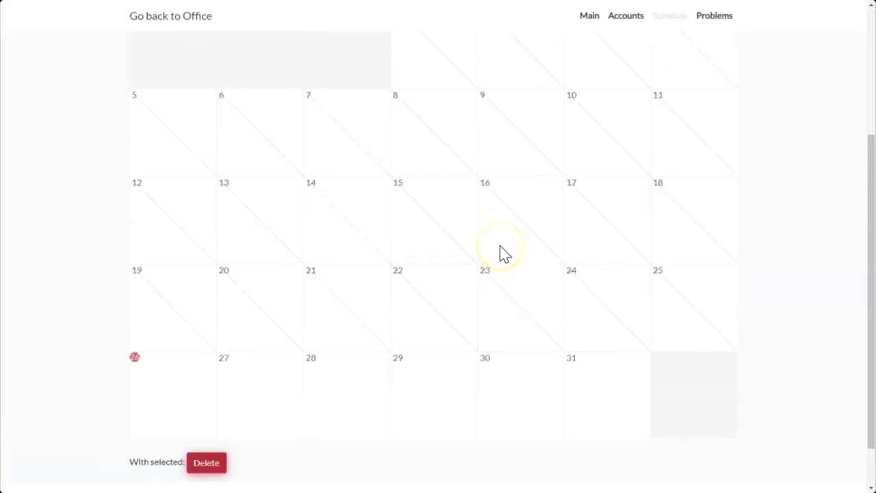
scroll(499, 254, up, 1)
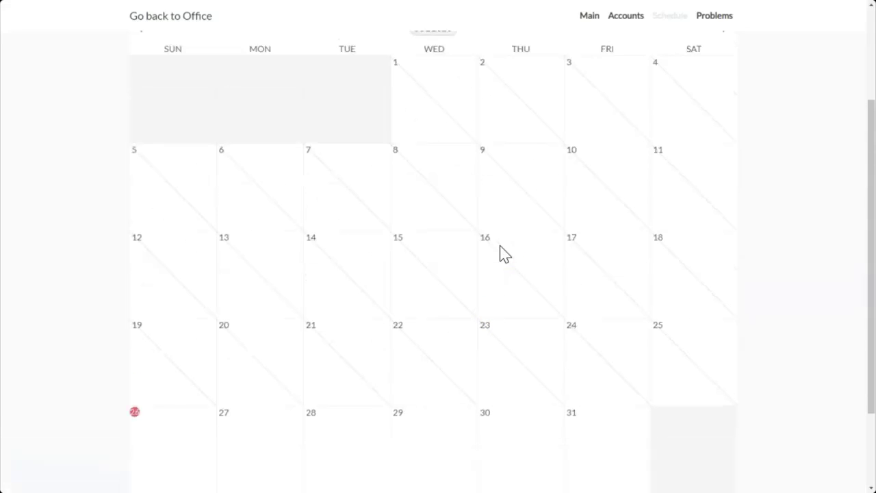
scroll(500, 253, down, 1)
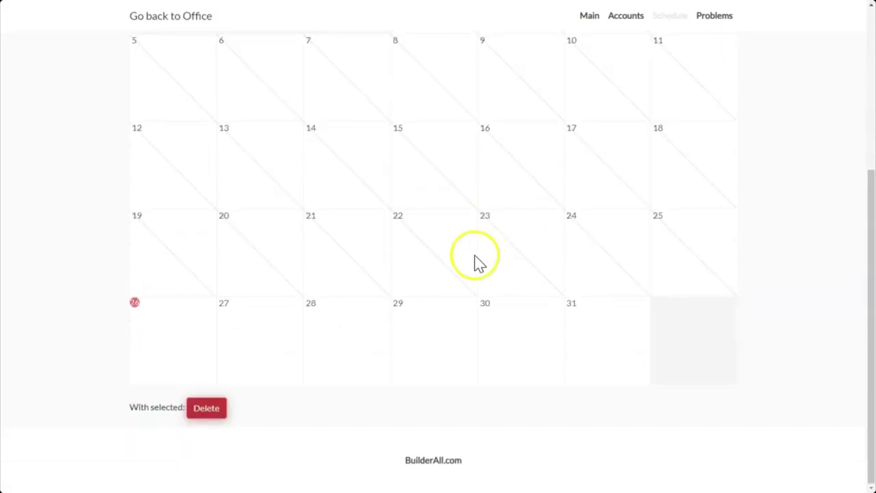
click(243, 320)
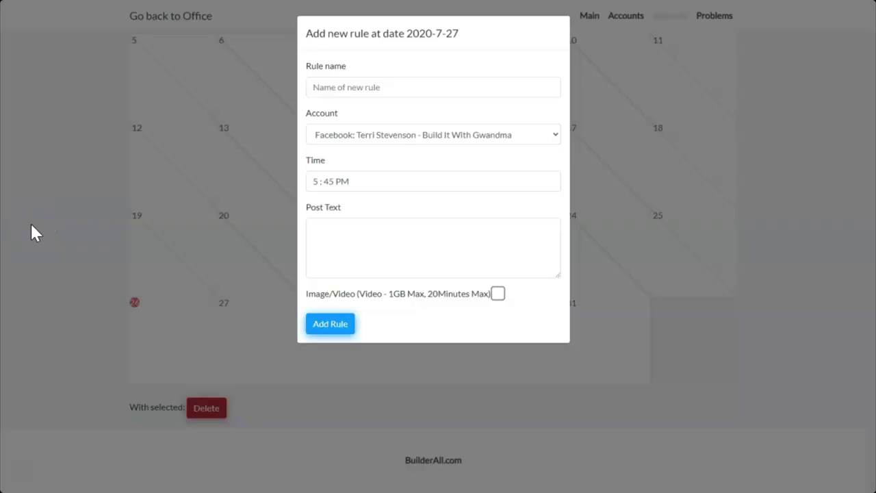
click(335, 87)
right_click(335, 87)
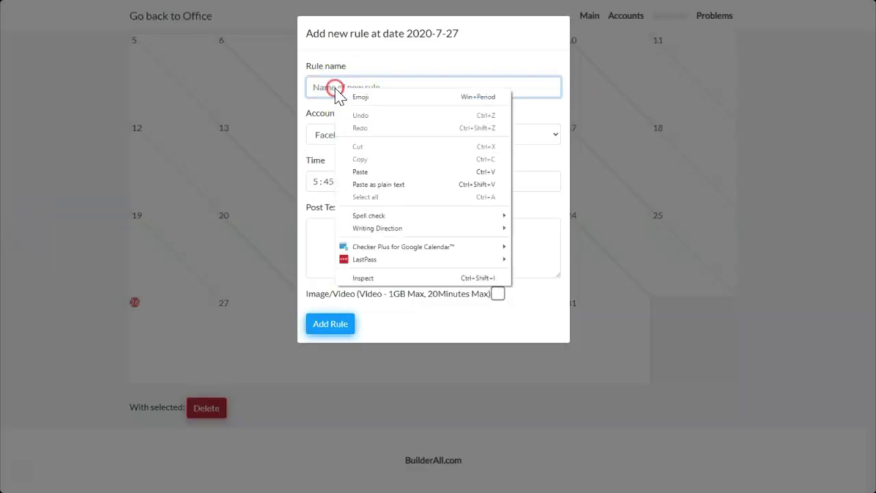
click(360, 172)
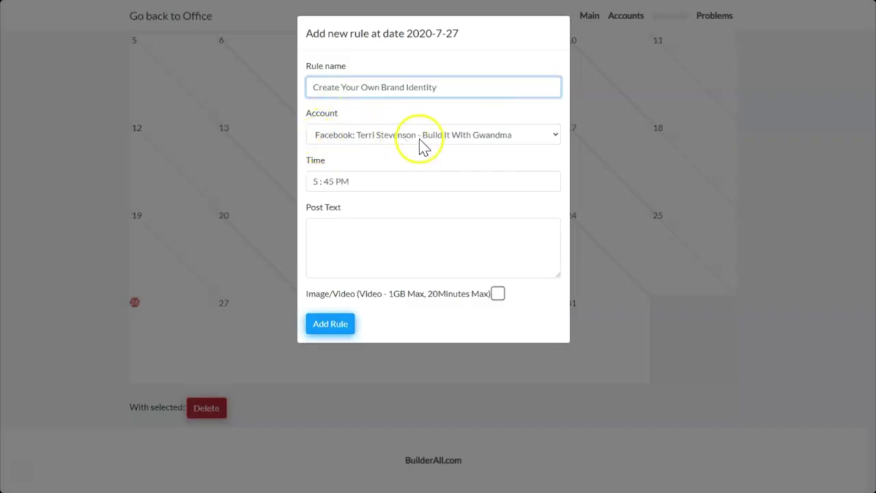
Step: Set the new rule's posting time to 8:15 AM and add the rule
click(350, 181)
click(358, 230)
click(358, 229)
click(359, 230)
click(381, 254)
click(381, 254)
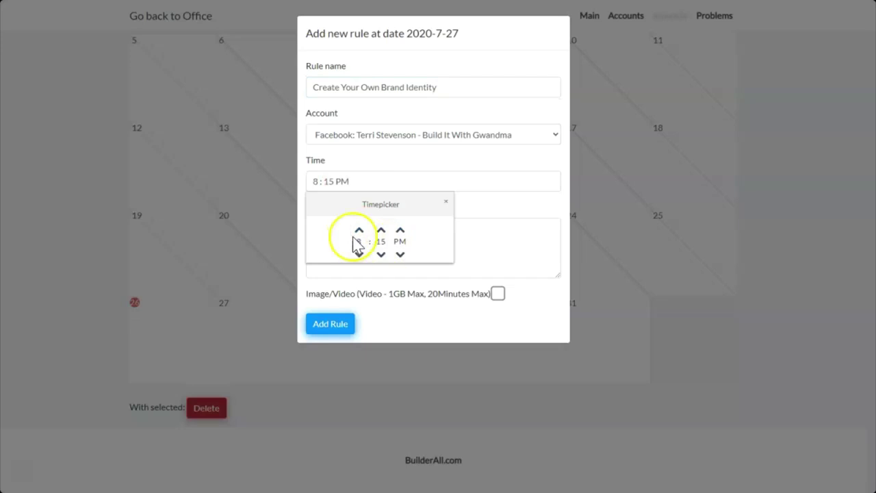
click(400, 230)
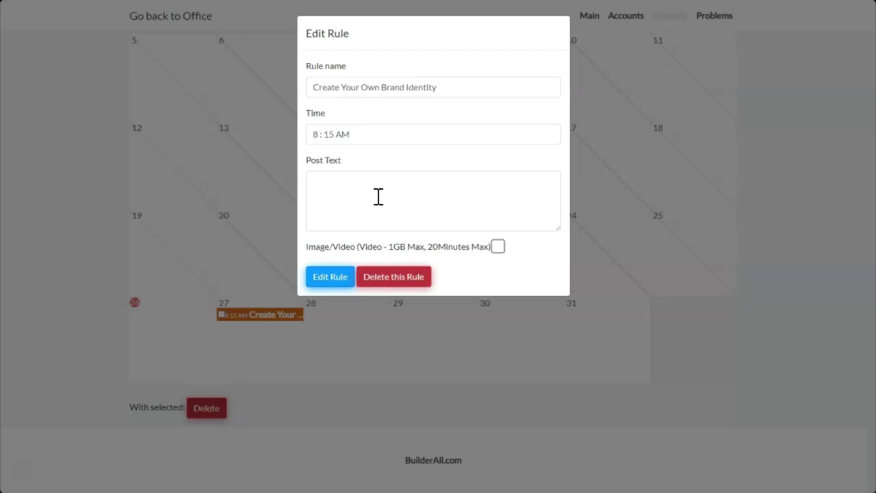
Step: Switch to File Explorer, open the Word document "FB-Create Your Own Brand Identity" and copy its article text
key(super+e)
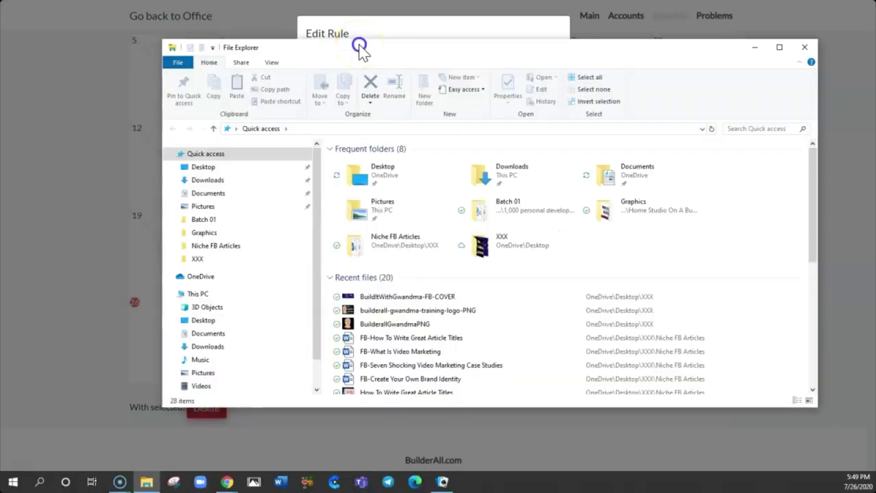
drag(359, 49, 302, 40)
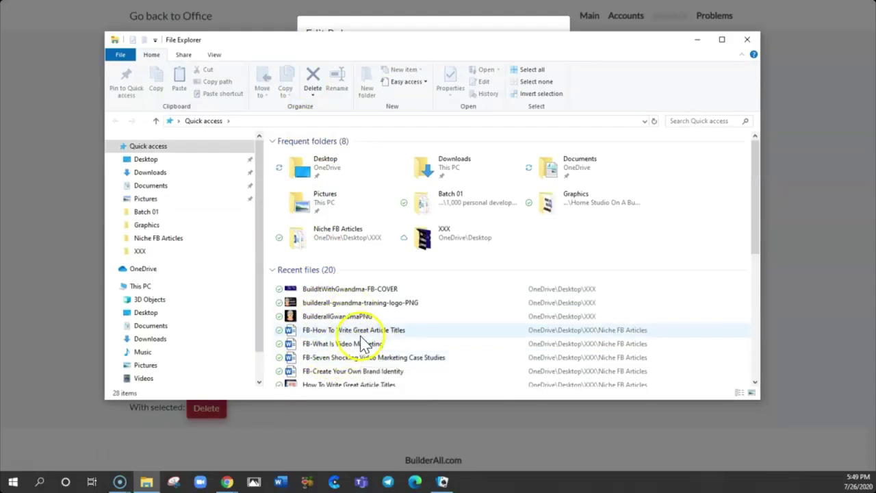
scroll(360, 349, down, 3)
scroll(360, 349, up, 3)
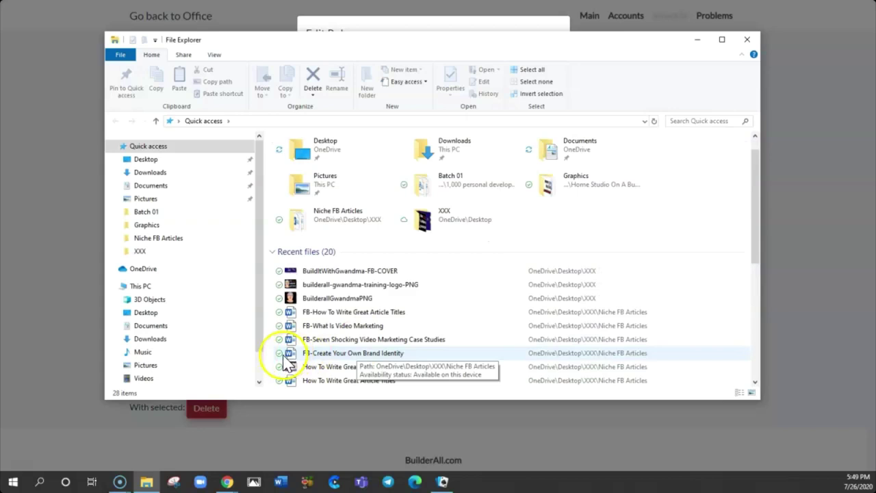
double_click(352, 353)
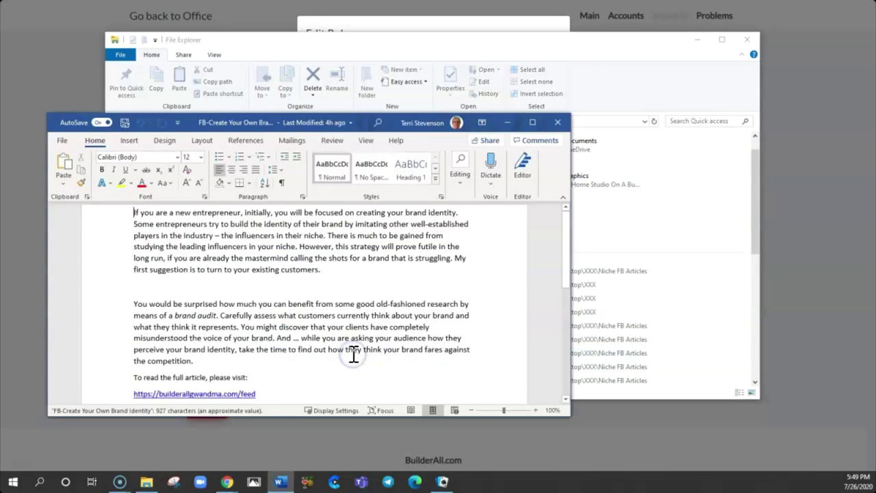
click(532, 122)
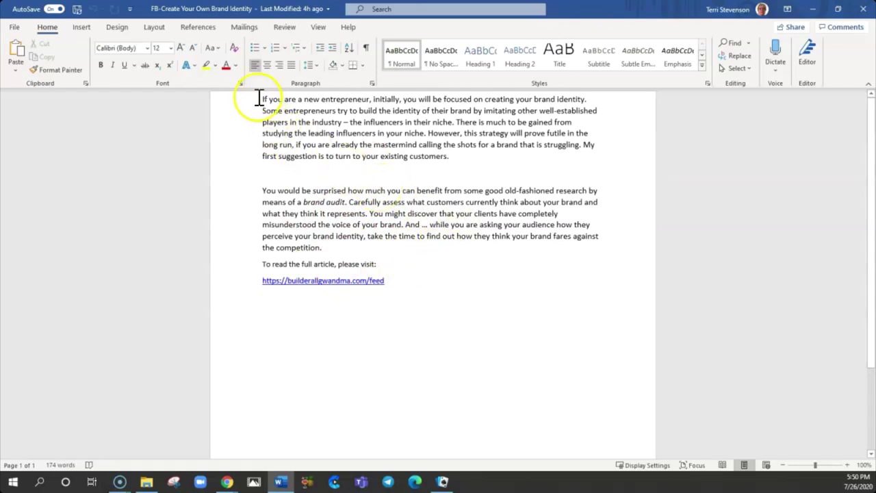
drag(262, 98, 308, 230)
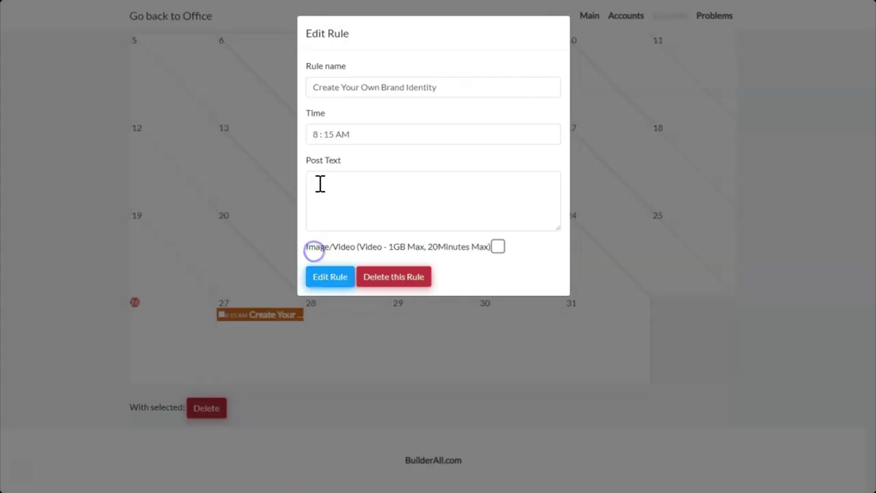
Step: Back in the Autopost Tool, paste the copied article into the rule's post text and save the rule
click(320, 184)
right_click(319, 182)
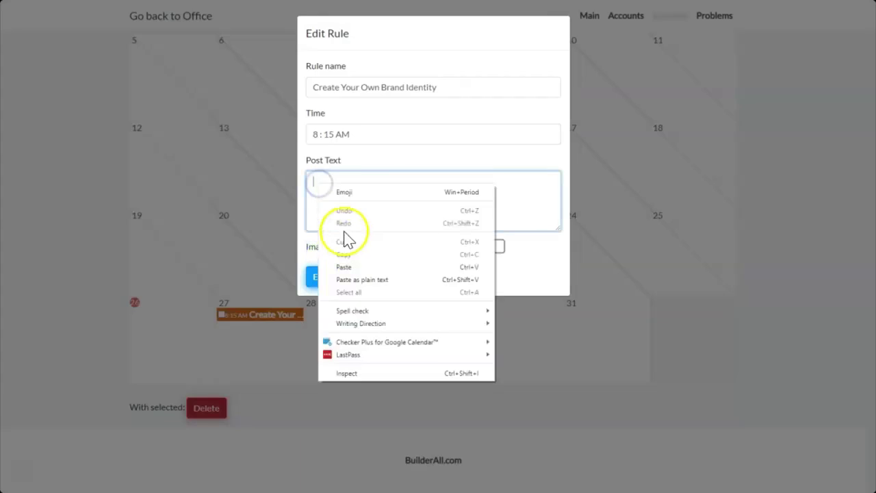
click(342, 268)
click(325, 281)
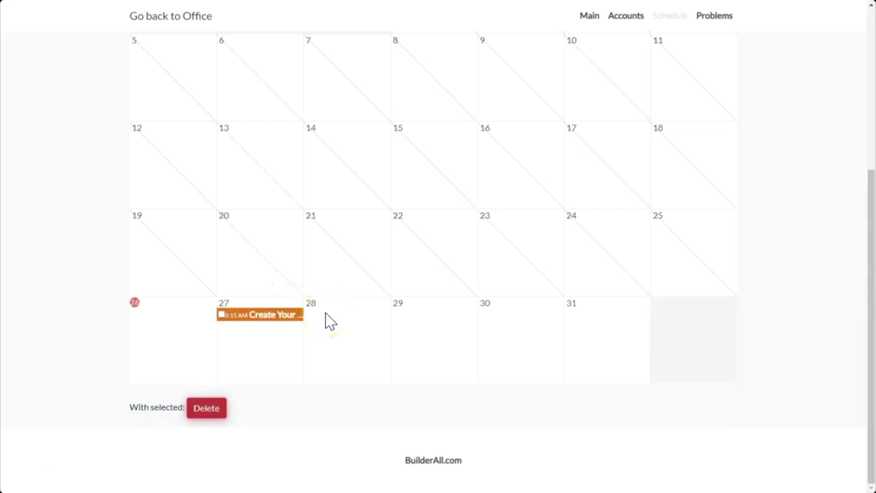
Step: Attach the image "Create Your Own Brand Identity.png" from the Niche FB Articles folder to the July 27 rule and save it
click(251, 316)
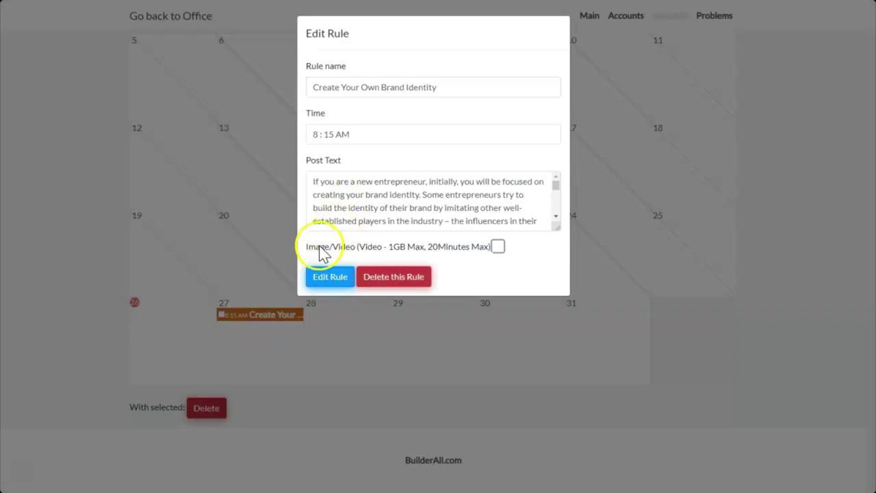
click(498, 248)
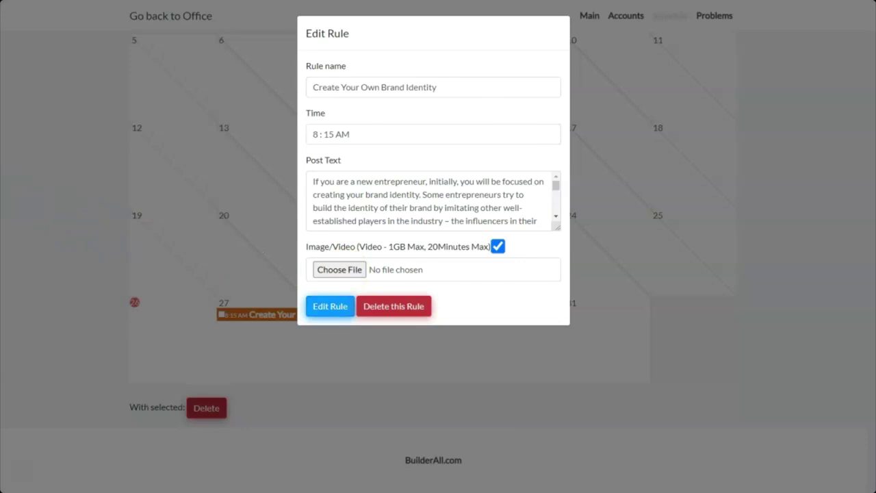
click(340, 269)
double_click(434, 171)
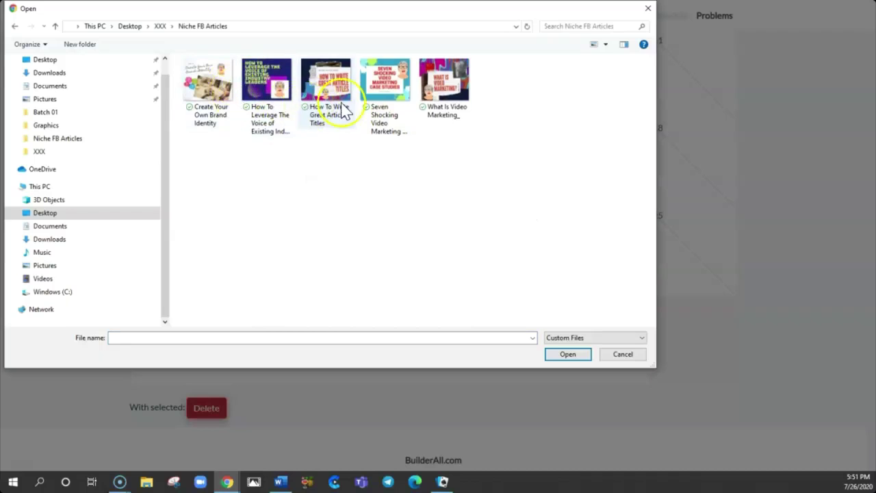
click(207, 85)
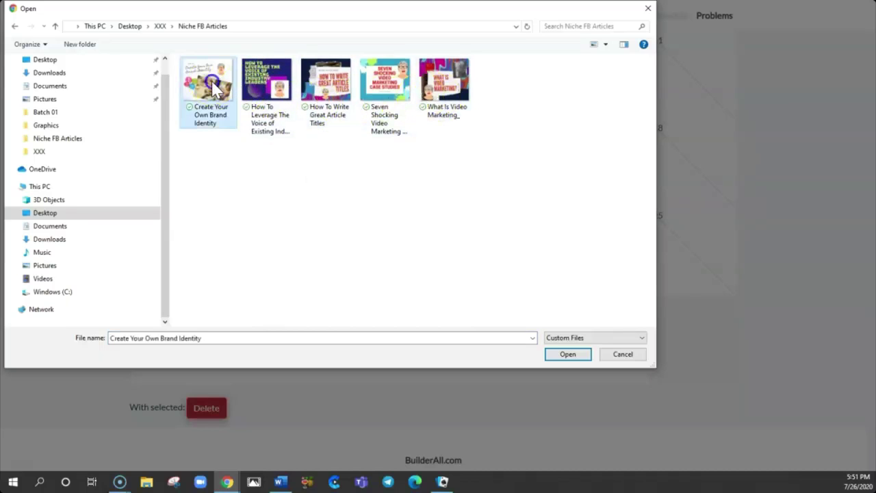
click(565, 354)
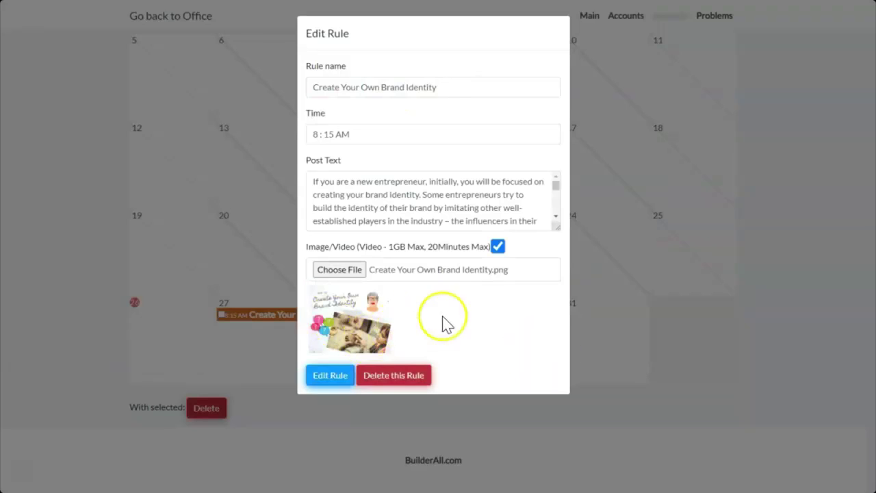
click(329, 376)
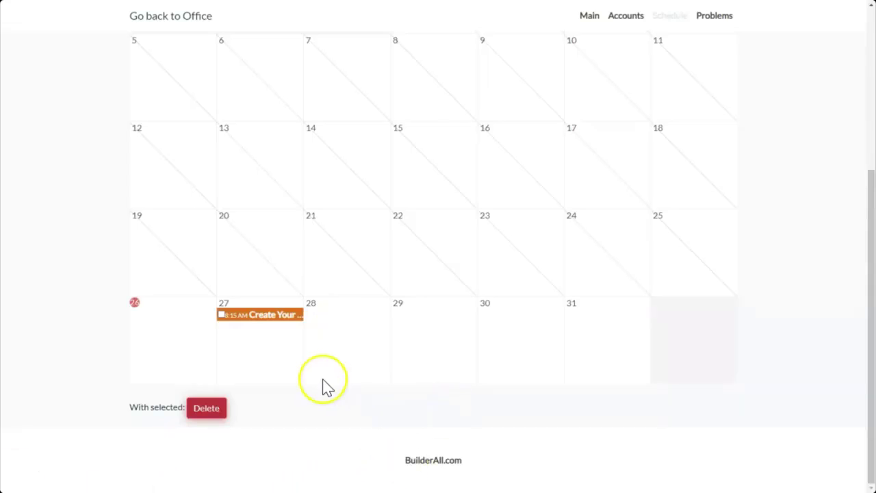
Step: Start a new rule for July 28, 2020 and paste "How To Leverage The Voice of Existing Industry Leaders" as its name
click(345, 335)
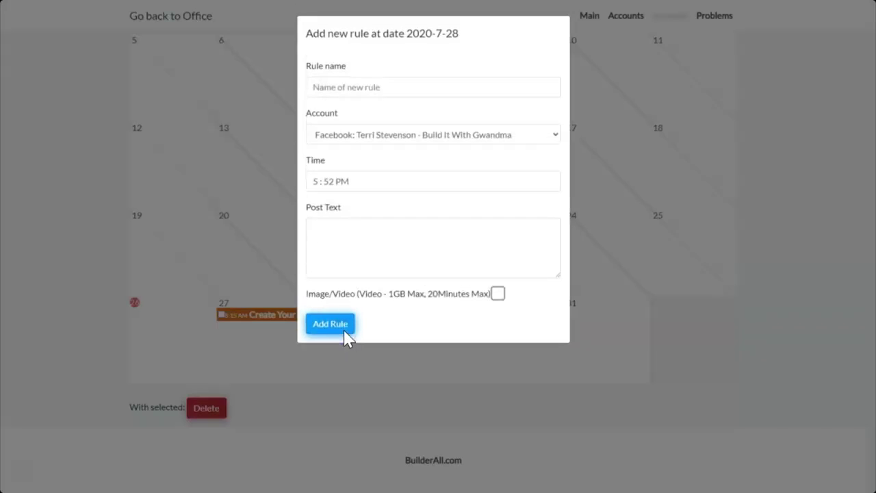
click(390, 87)
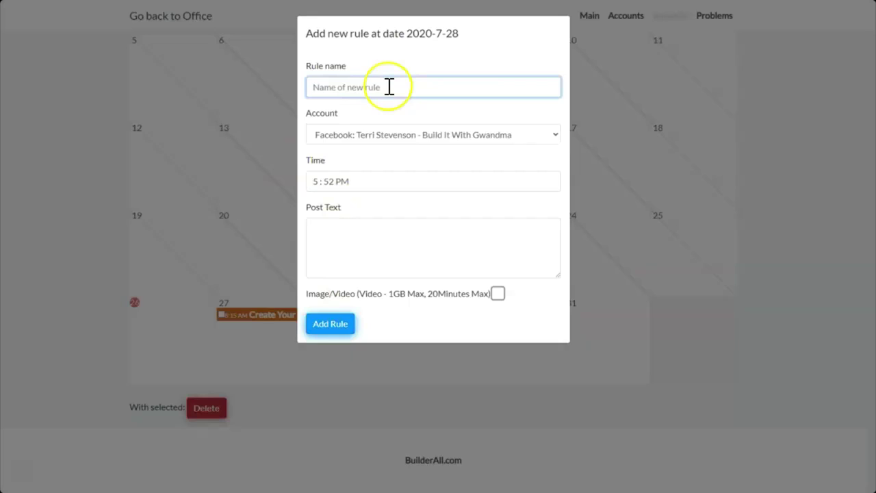
right_click(350, 88)
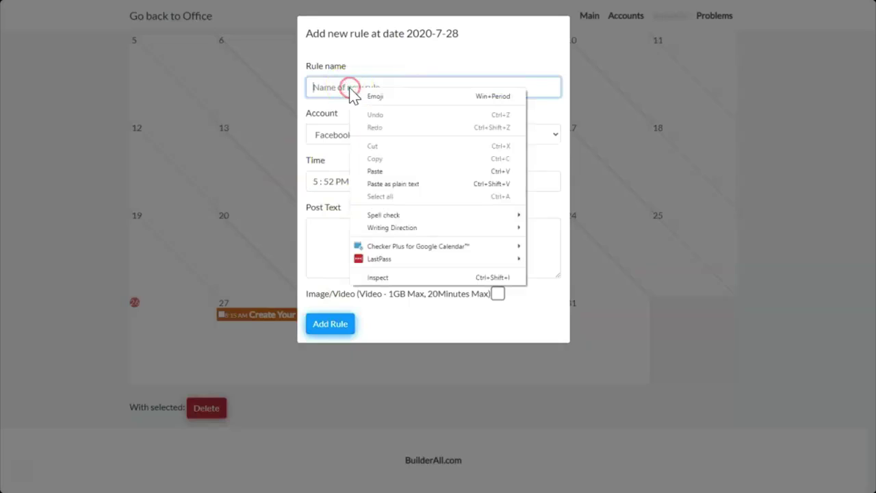
click(375, 171)
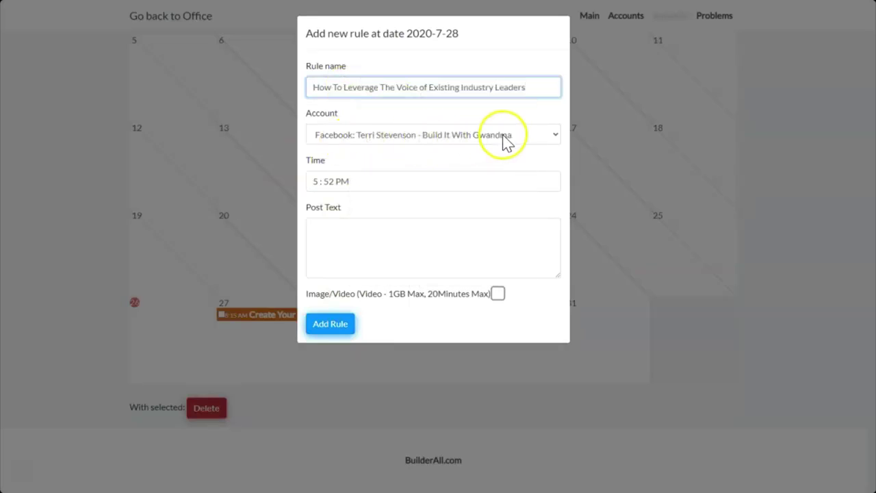
Step: Set the July 28 rule's posting time to 8:15 AM
click(318, 181)
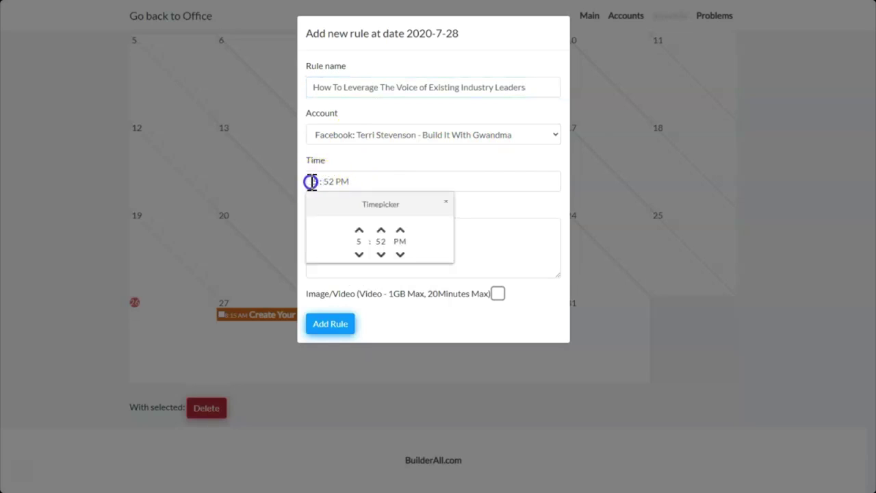
click(358, 230)
click(358, 230)
click(359, 230)
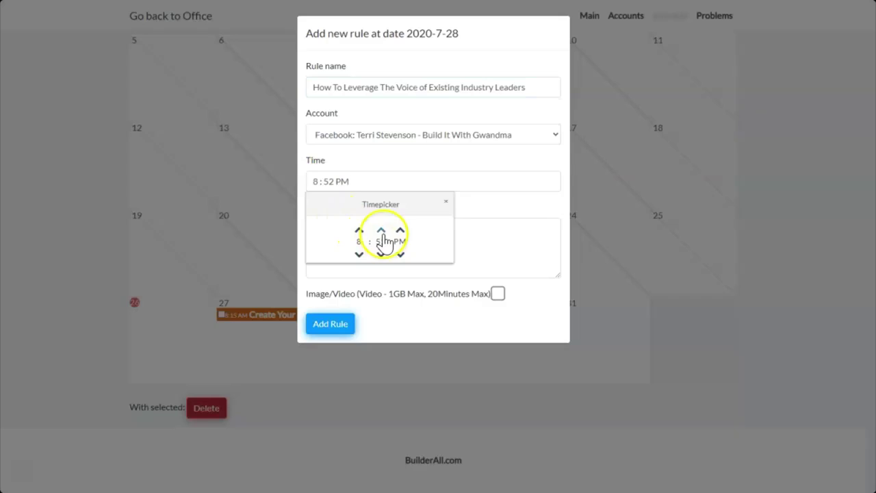
click(381, 230)
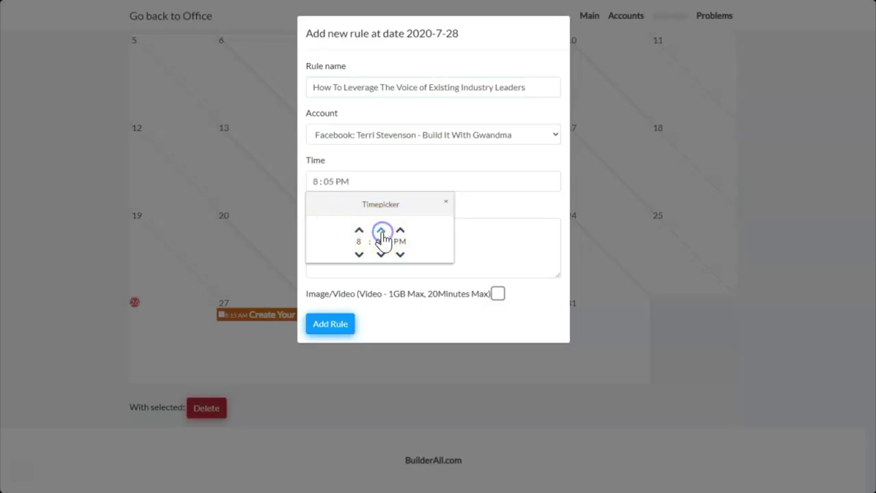
click(381, 231)
click(400, 230)
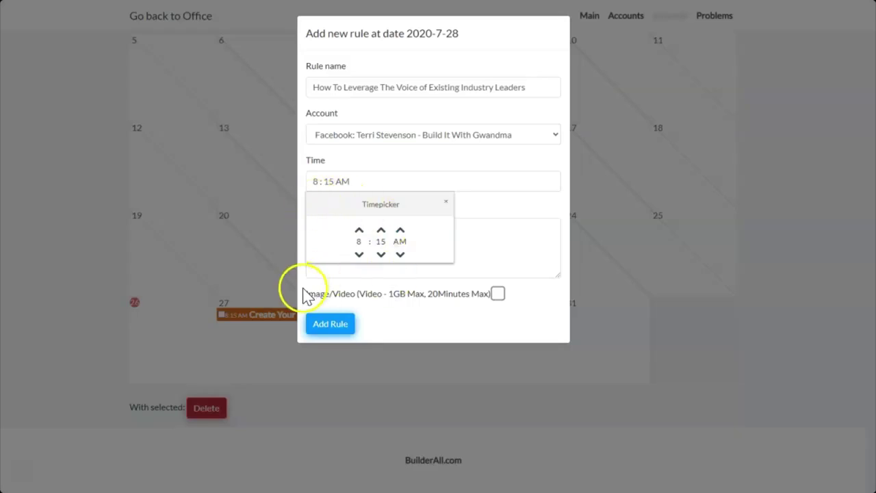
Step: Enable media for the July 28 rule and attach the image "How To Leverage The Voice of Existing Industry Leaders-PNG.png" from the Niche FB Articles folder
click(497, 293)
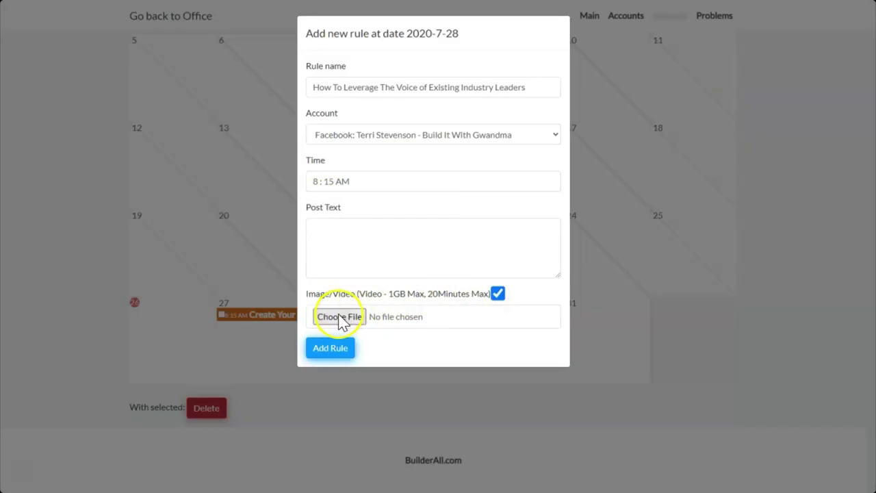
click(340, 319)
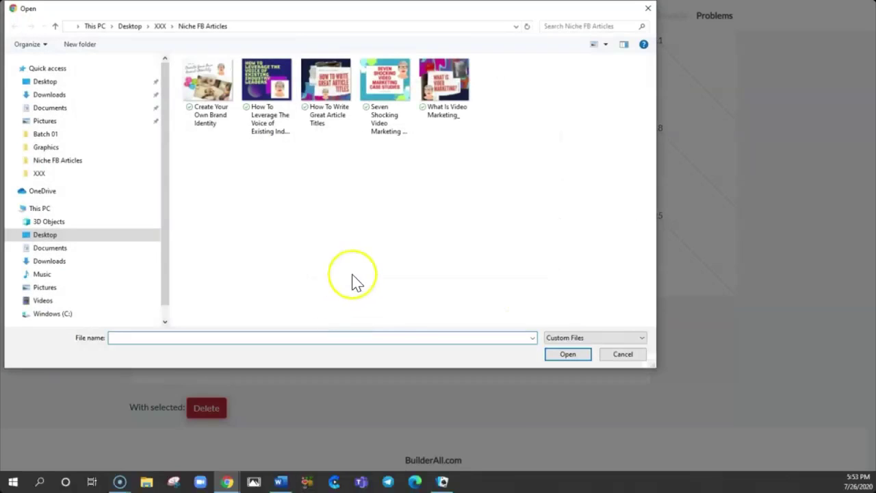
double_click(266, 82)
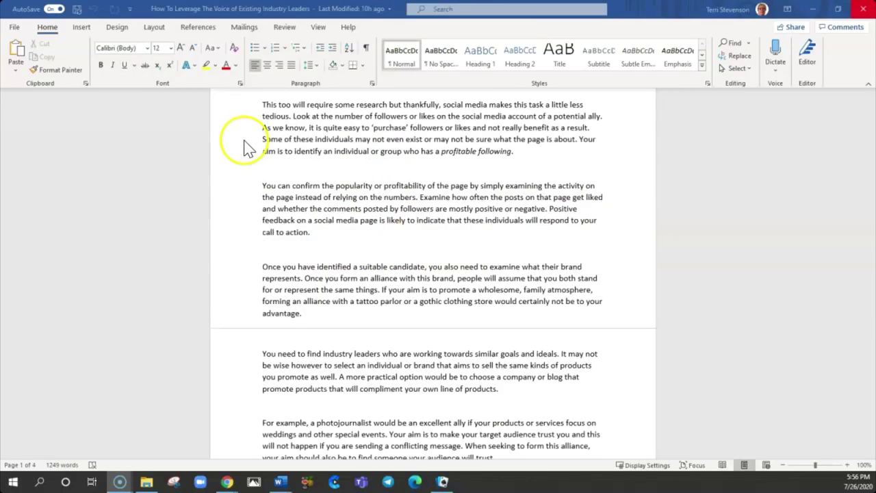
Step: In the Word document "How To Leverage The Voice of Existing Industry Leaders", copy the opening text ending "within a specific industry" and close File Explorer
click(264, 107)
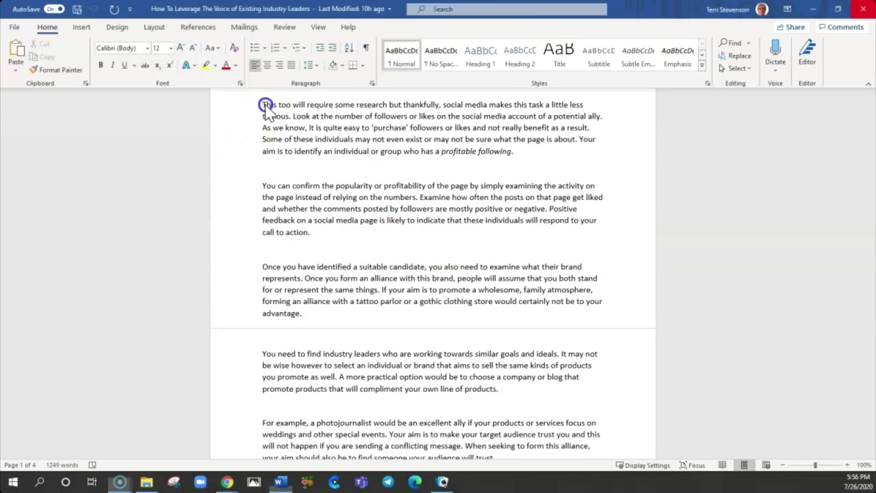
scroll(274, 111, up, 5)
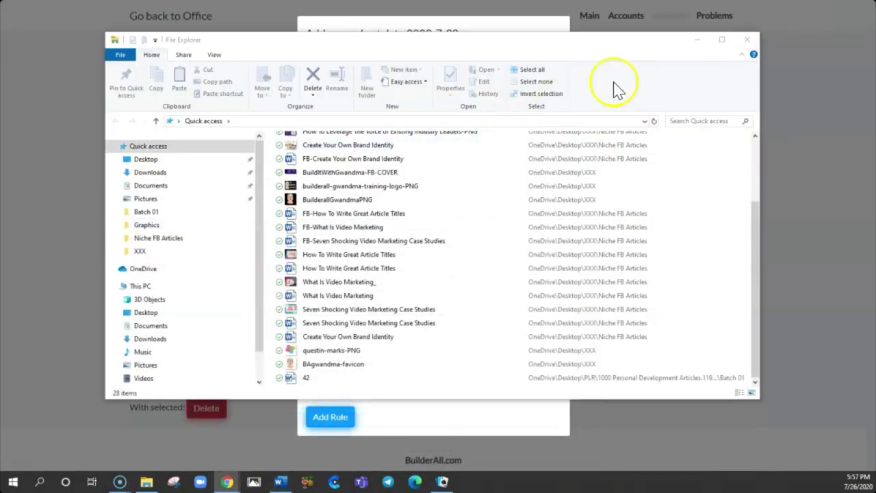
click(748, 43)
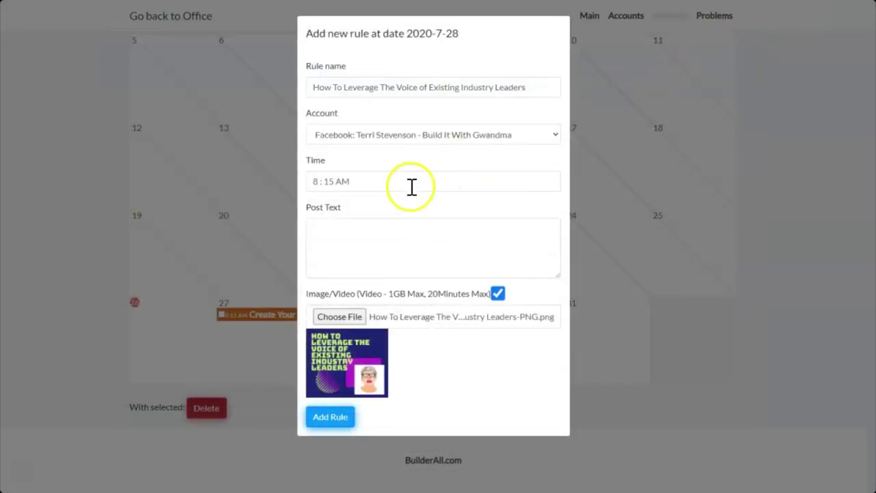
Step: Paste the copied article text into the July 28 rule's post text and add the rule
click(328, 225)
right_click(328, 224)
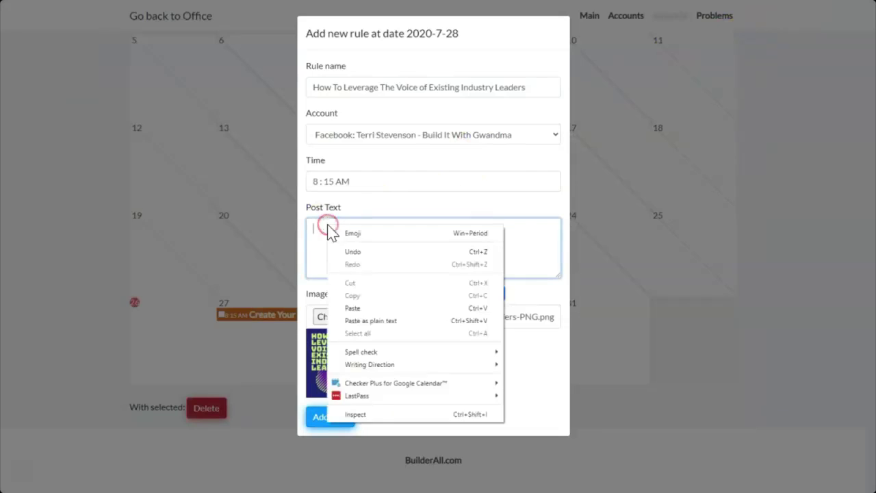
click(342, 302)
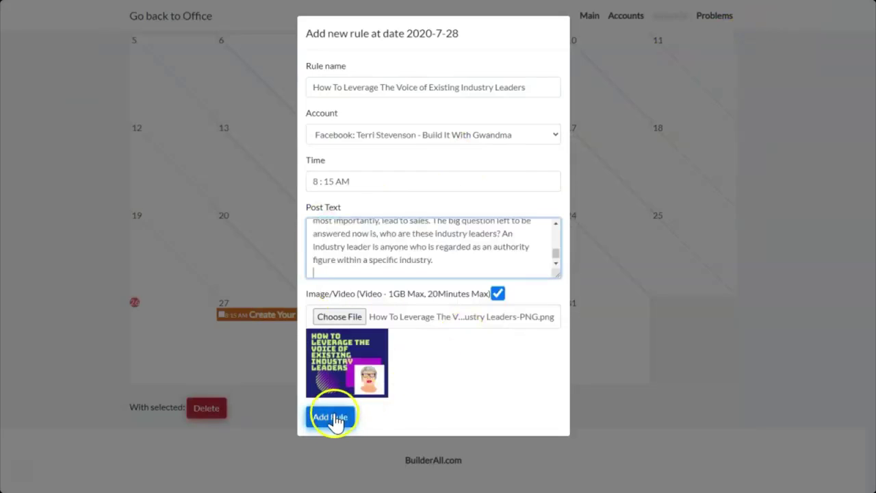
click(332, 417)
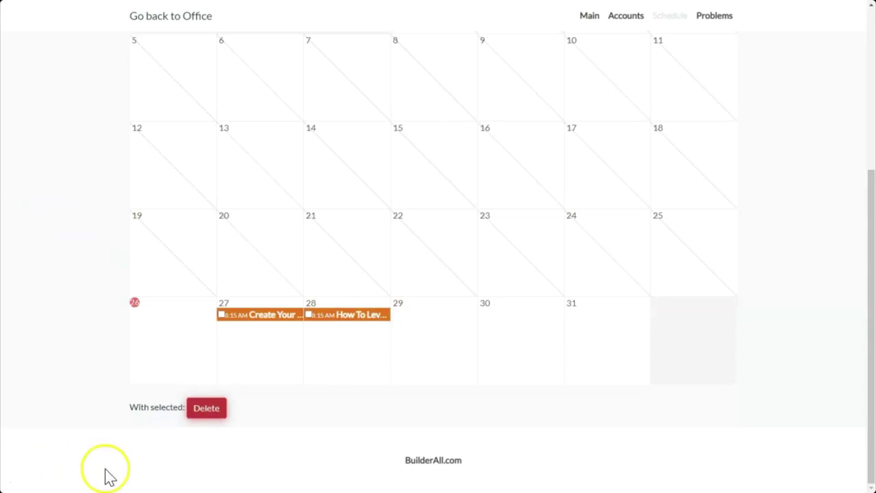
Step: Start a new rule for July 29, 2020 and paste "Seven Shocking Video Marketing Case Studies" as its name
click(413, 318)
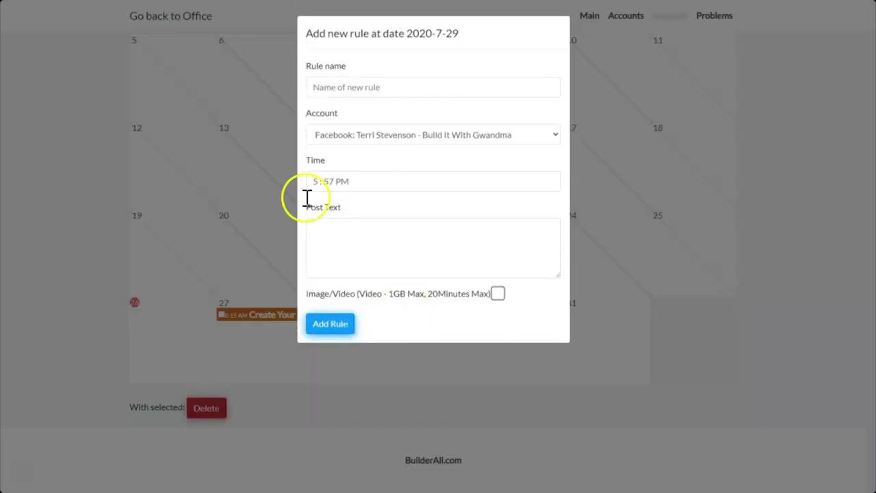
click(327, 87)
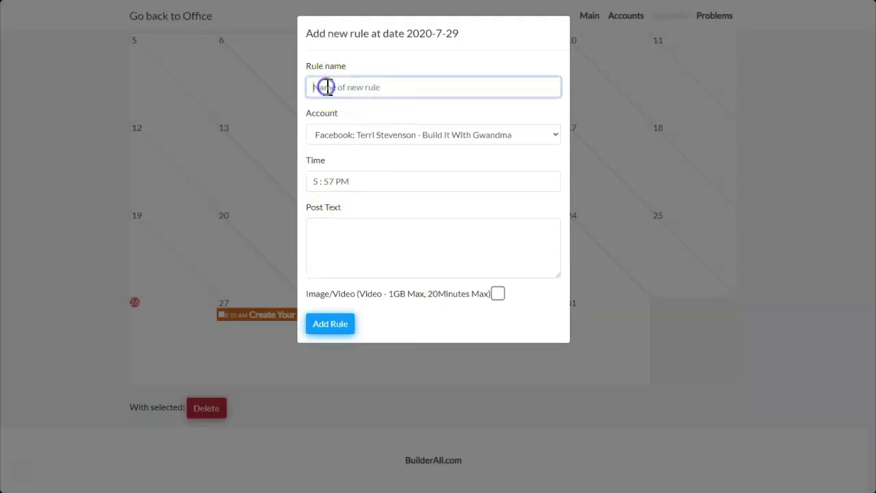
right_click(326, 88)
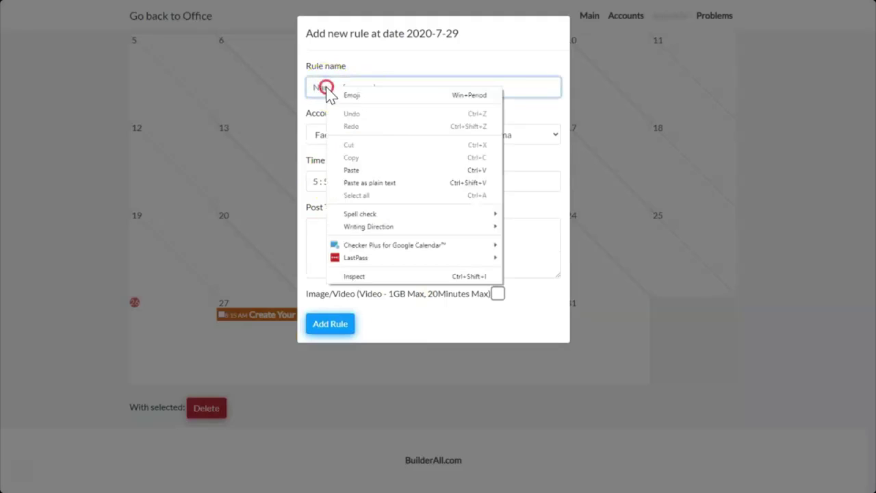
click(354, 170)
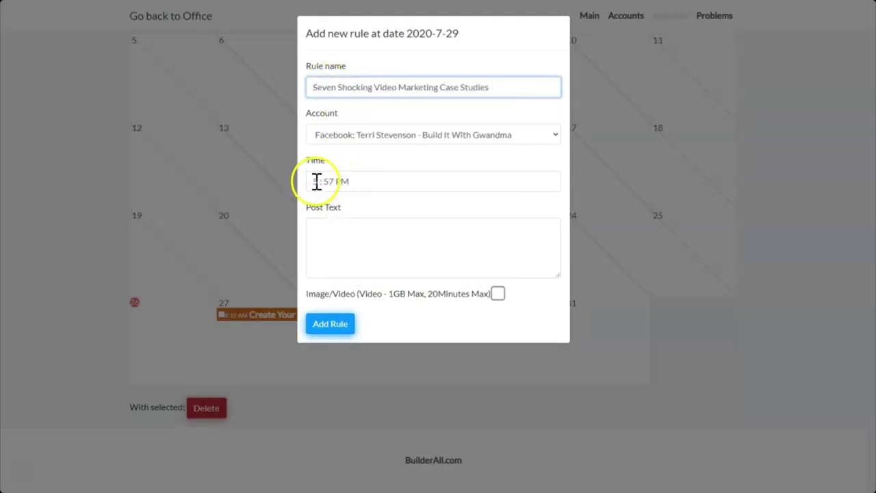
Step: Set the July 29 rule's posting time to 8:15 AM and attach the image "Seven Shocking Video Marketing Case Studies.png"
click(316, 180)
click(359, 230)
click(382, 230)
click(400, 231)
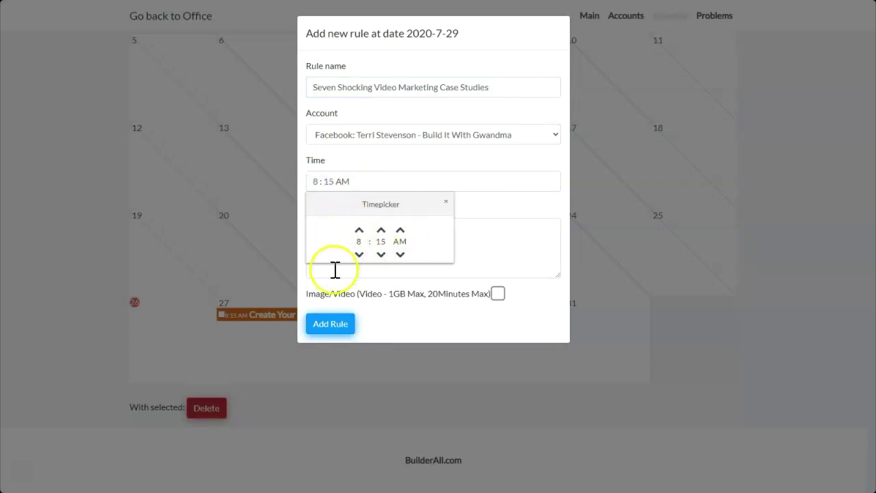
click(498, 294)
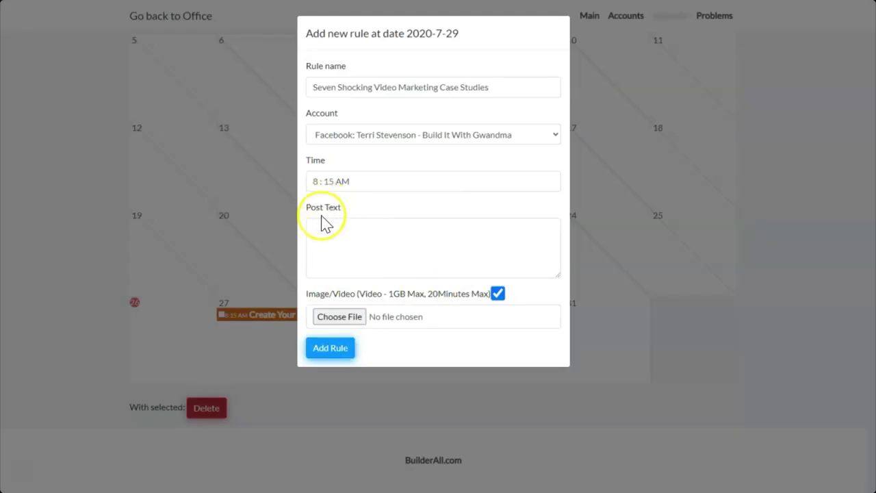
click(336, 316)
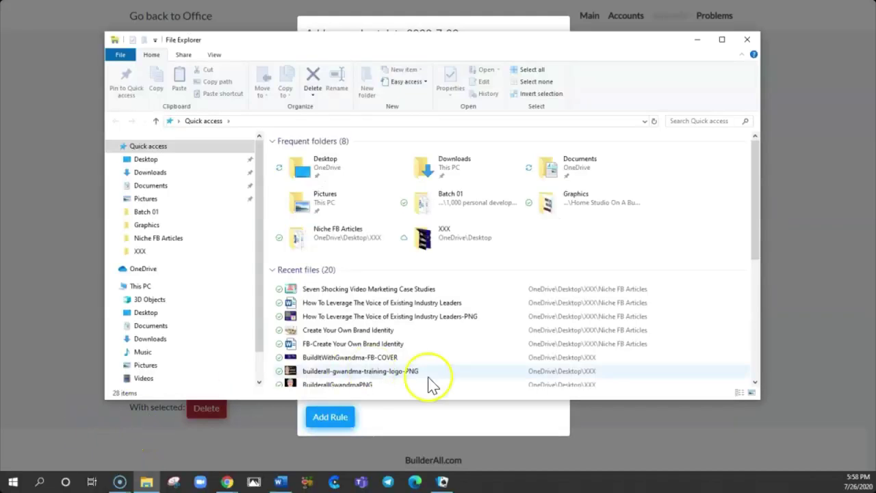
Step: Copy all text from the Word document "FB-Seven Shocking Video Marketing Case Studies" into the July 29 rule's post text and add the rule
scroll(438, 352, down, 1)
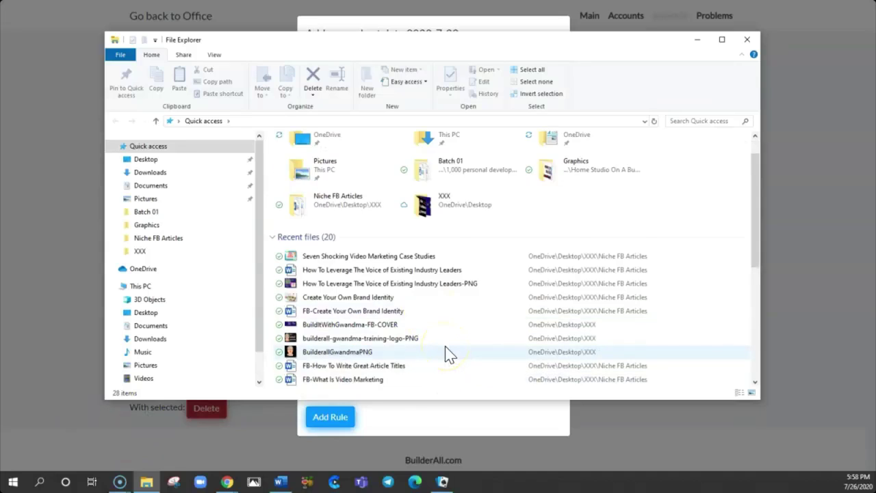
scroll(445, 353, down, 1)
click(426, 354)
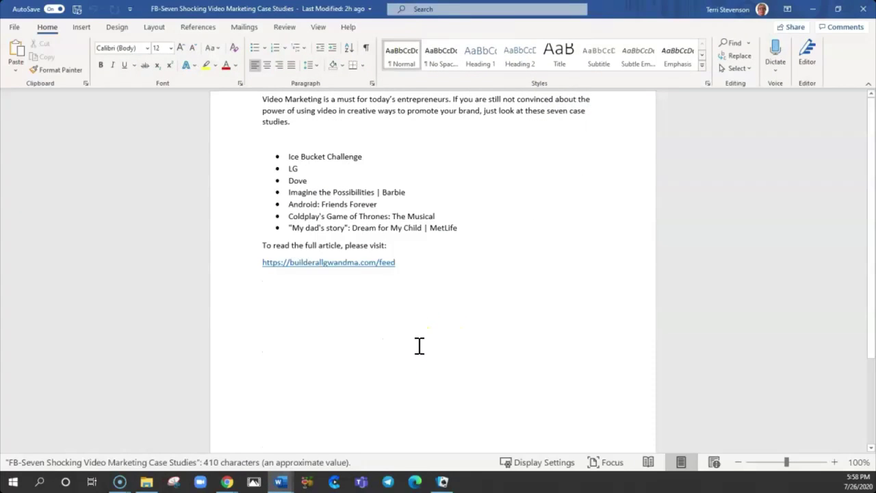
click(409, 260)
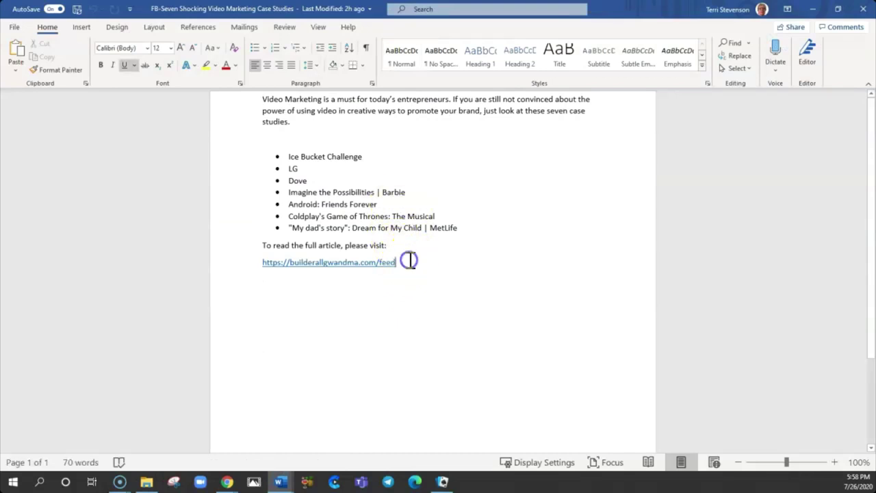
drag(408, 260, 244, 82)
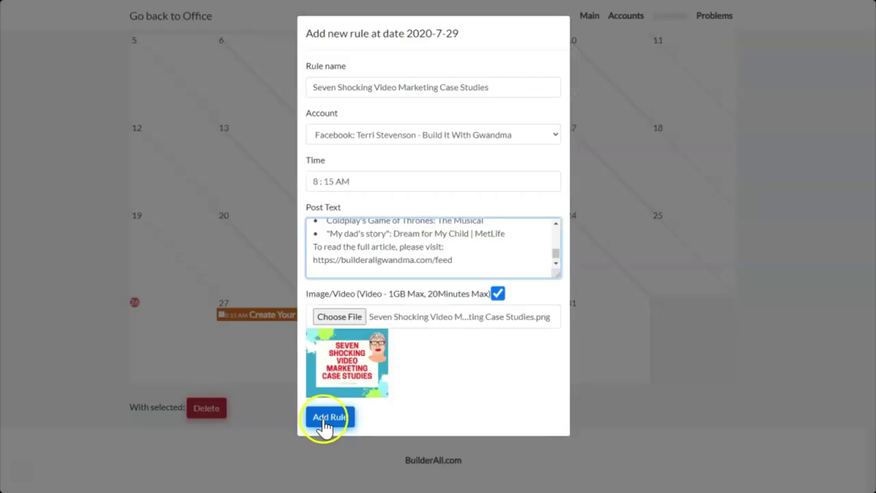
click(324, 426)
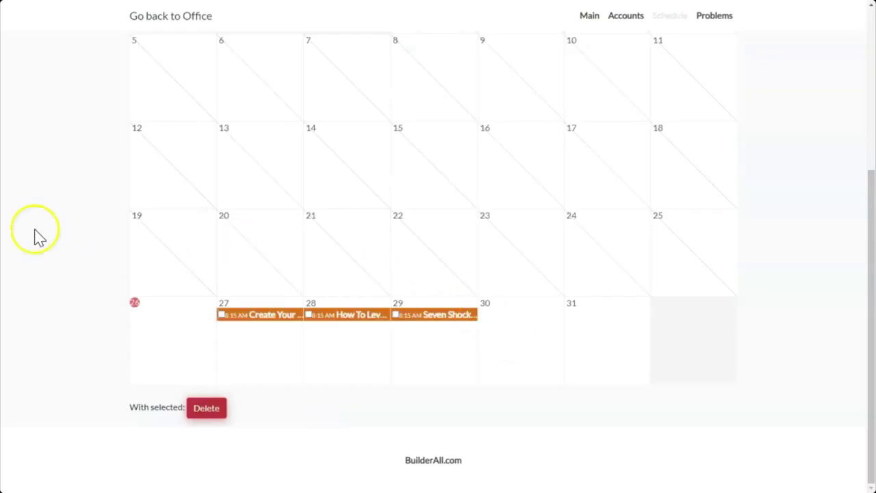
Step: Start a new rule for July 30, 2020 named "What Is Video Marketing?" with the posting time 8:15 AM
click(505, 316)
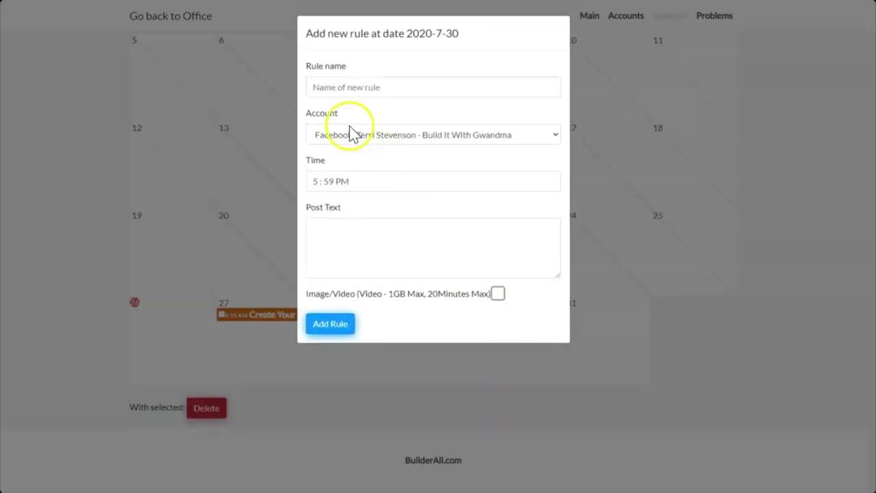
click(311, 87)
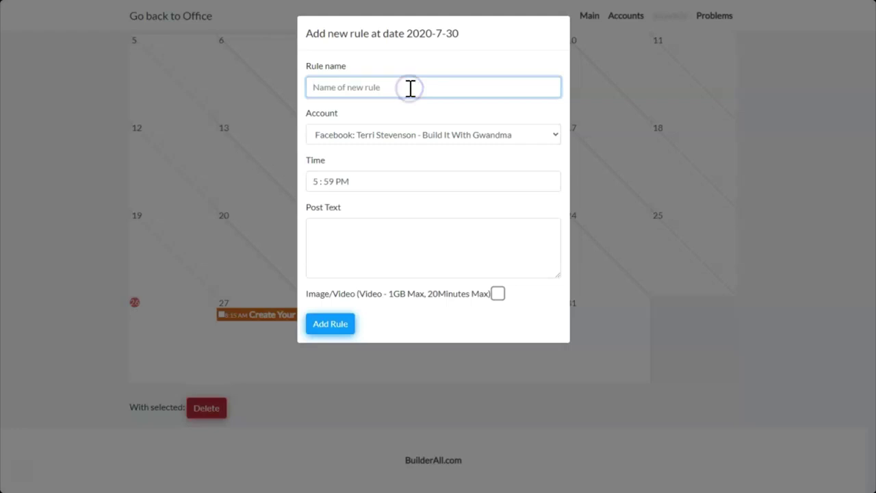
text(What Is Video Marketing?)
click(318, 182)
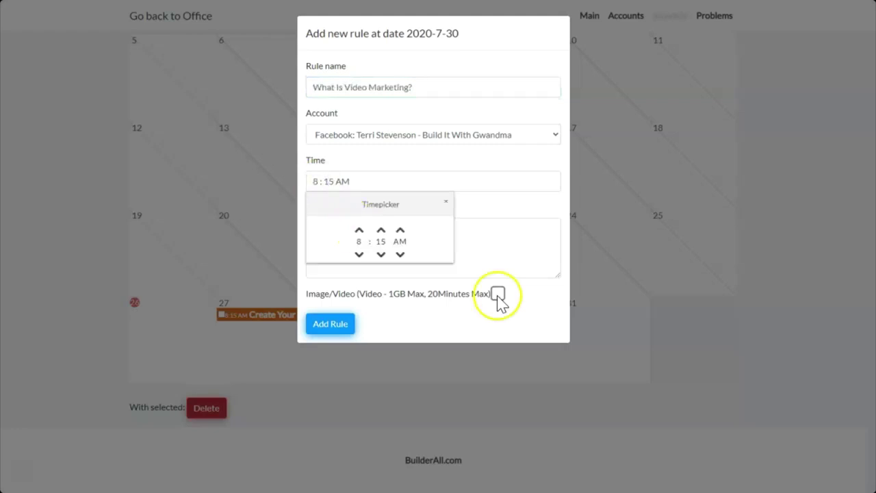
Step: Attach the image "What Is Video Marketing_.png" to the July 30 rule and open a File Explorer window
click(497, 296)
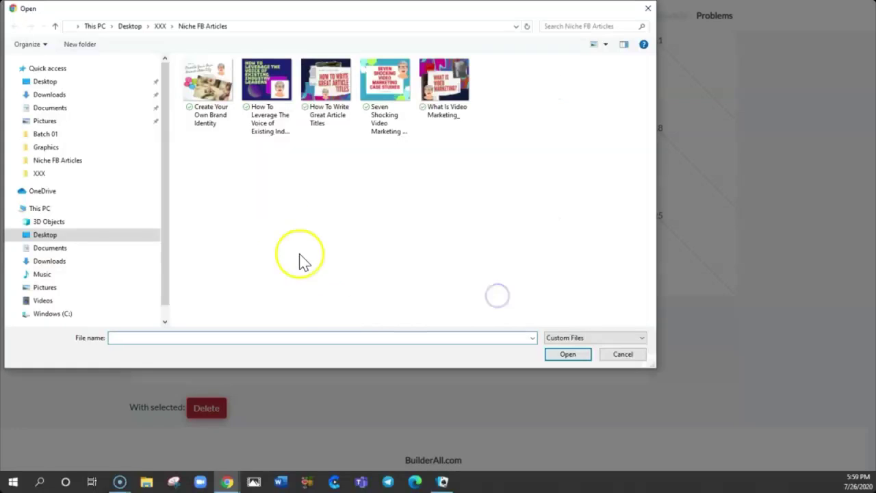
double_click(443, 81)
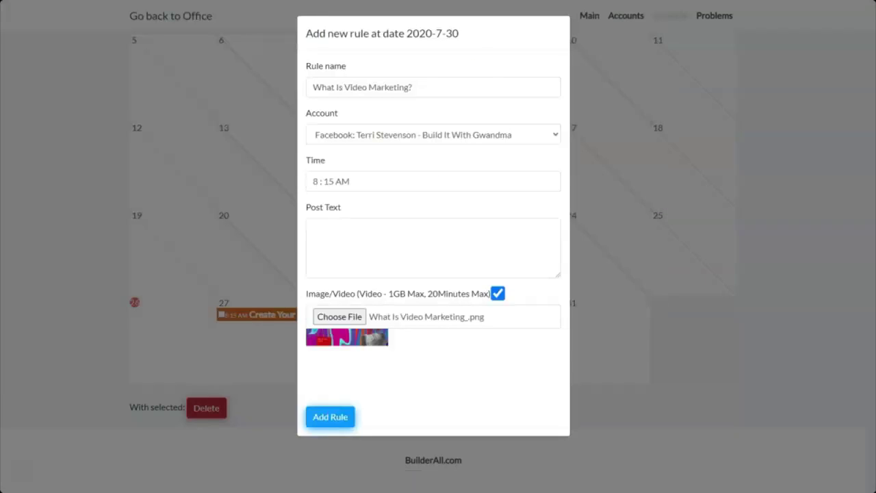
key(super+e)
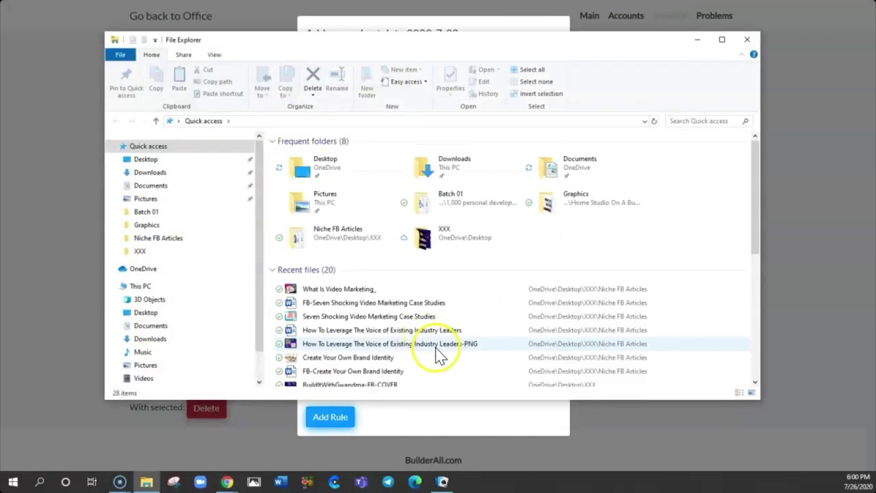
Step: Open the Word document "FB-What Is Video Marketing" from the recent files and copy all of its text
scroll(397, 339, down, 3)
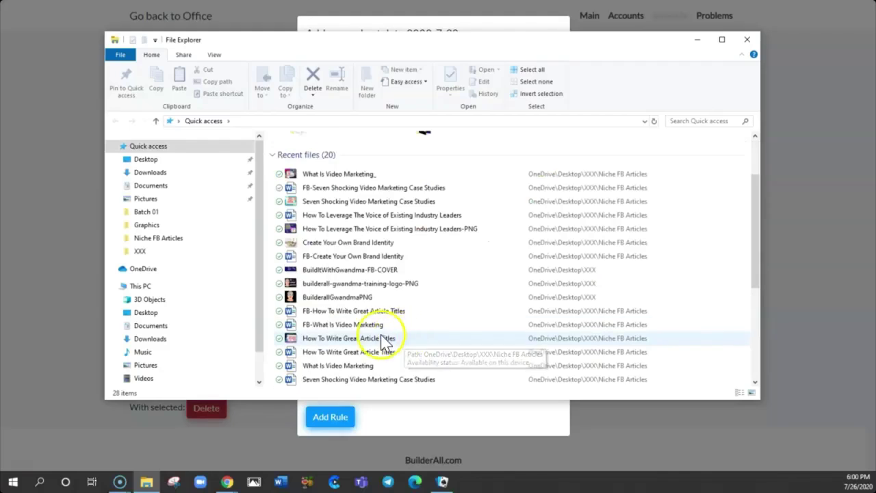
click(317, 326)
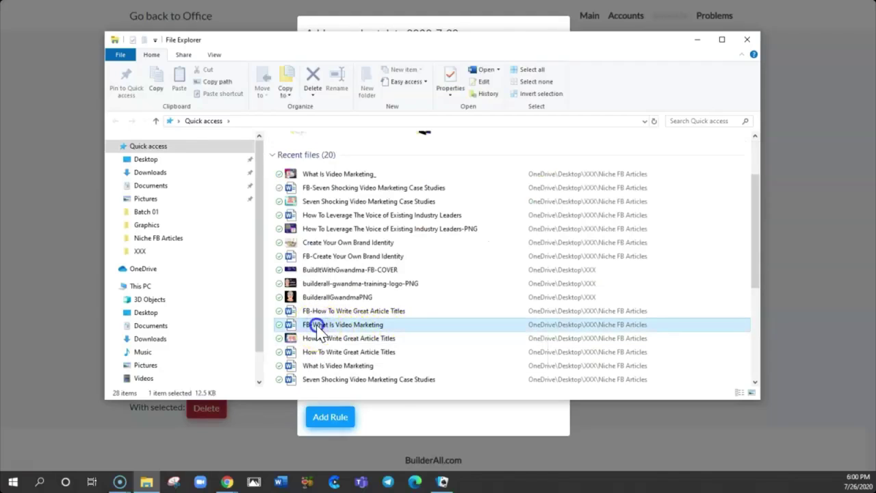
double_click(317, 326)
click(392, 282)
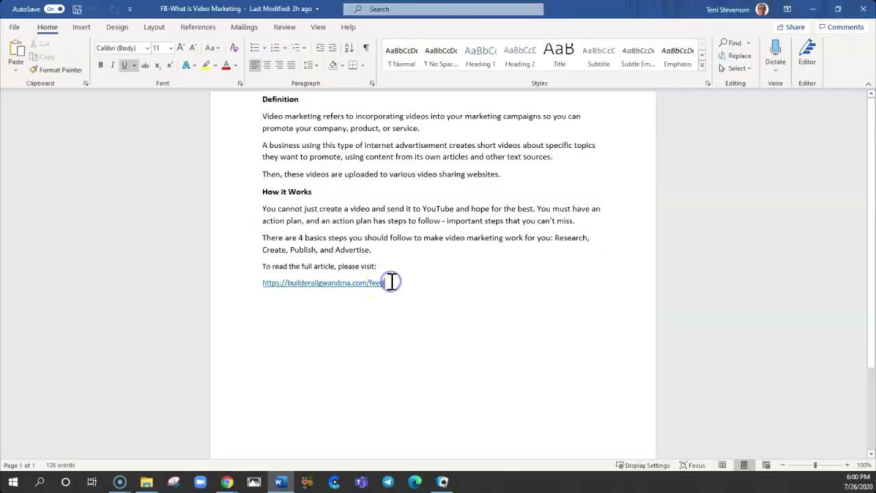
drag(391, 281, 235, 84)
right_click(317, 159)
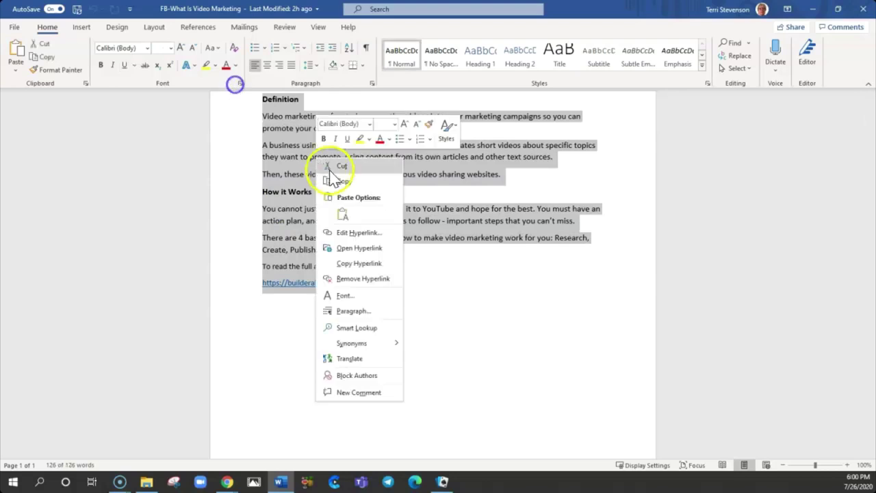
click(332, 182)
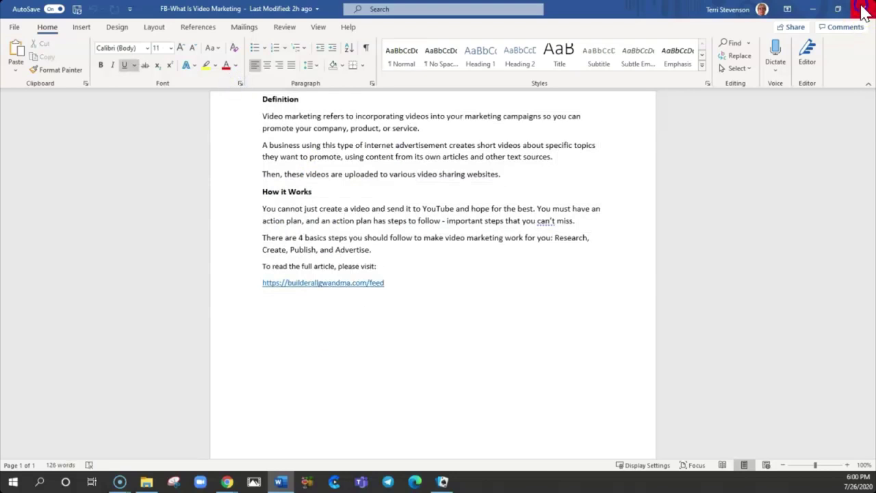
Step: Close the document and File Explorer, paste the copied article into the July 30 rule's post text, and add the rule
click(863, 13)
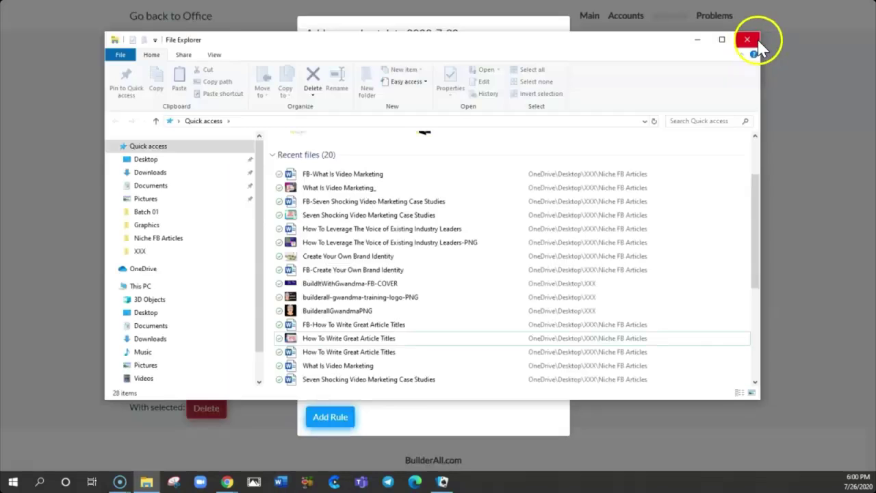
click(748, 39)
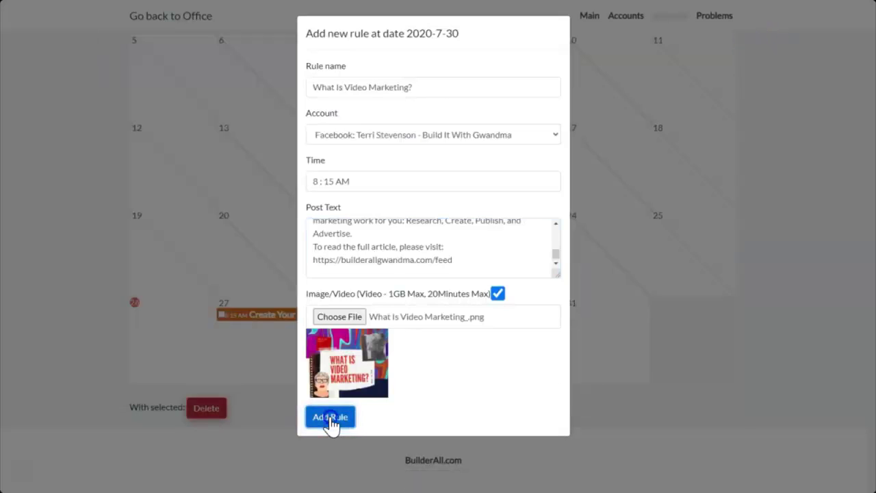
click(330, 418)
Step: Start a new rule for July 31, 2020 named "How To Write Great Article Titles"
click(591, 333)
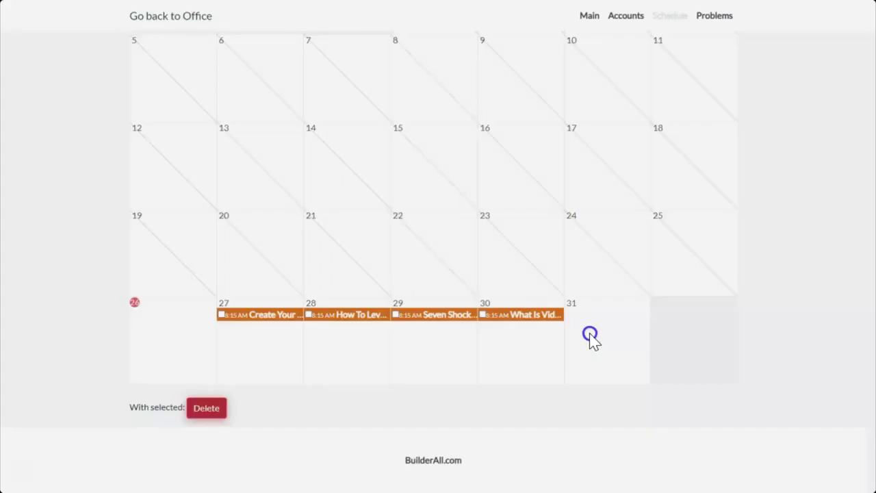
click(376, 87)
text(How To Write Great Article Titles)
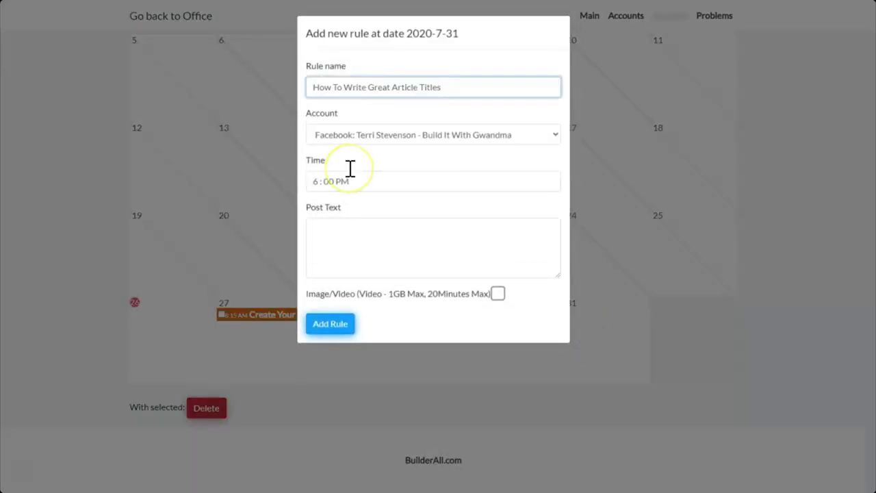
Step: Set the July 31 rule's posting time to 8:00 AM and attach the image "How To Write Great Article Titles"
click(316, 181)
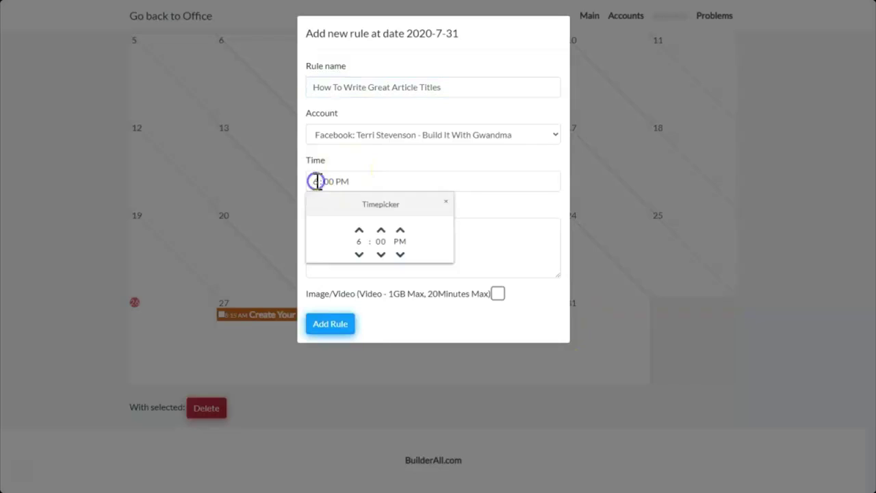
click(358, 230)
click(359, 230)
click(401, 230)
click(497, 293)
click(336, 316)
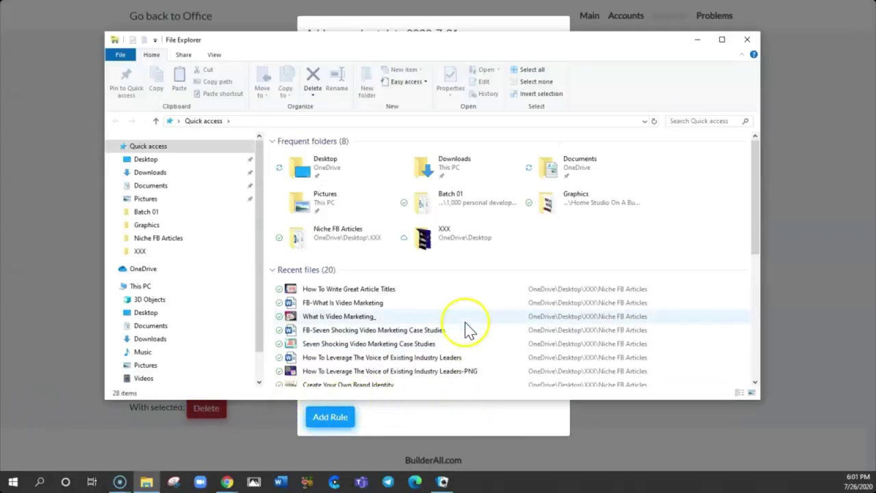
Step: Copy all text from the Word document "FB-How To Write Great Article Titles" into the July 31 rule's post text and add the rule
scroll(465, 324, down, 4)
double_click(449, 297)
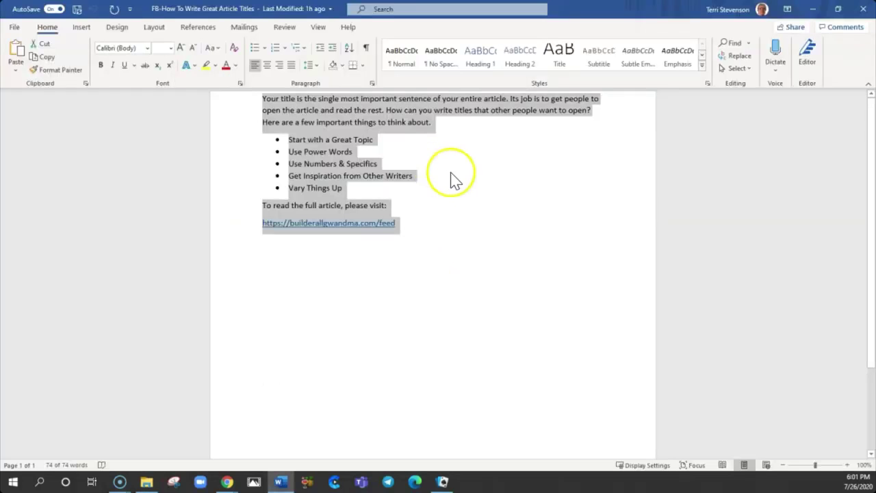
click(449, 174)
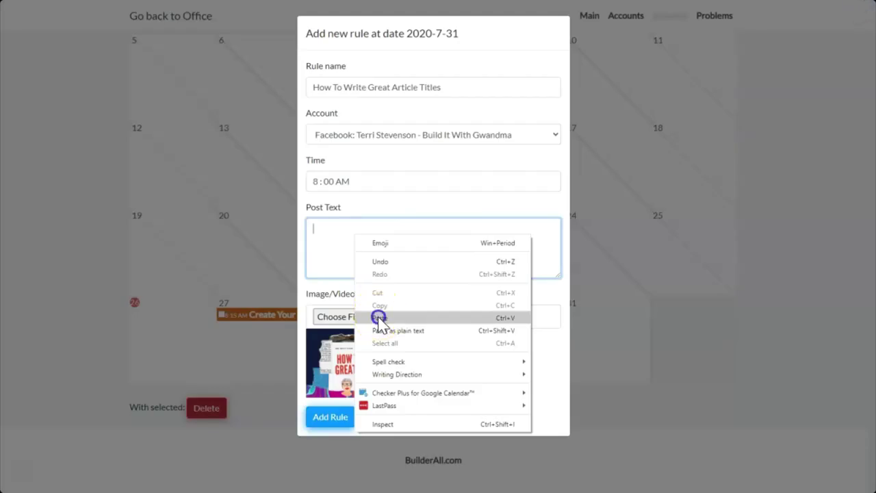
click(377, 317)
click(334, 416)
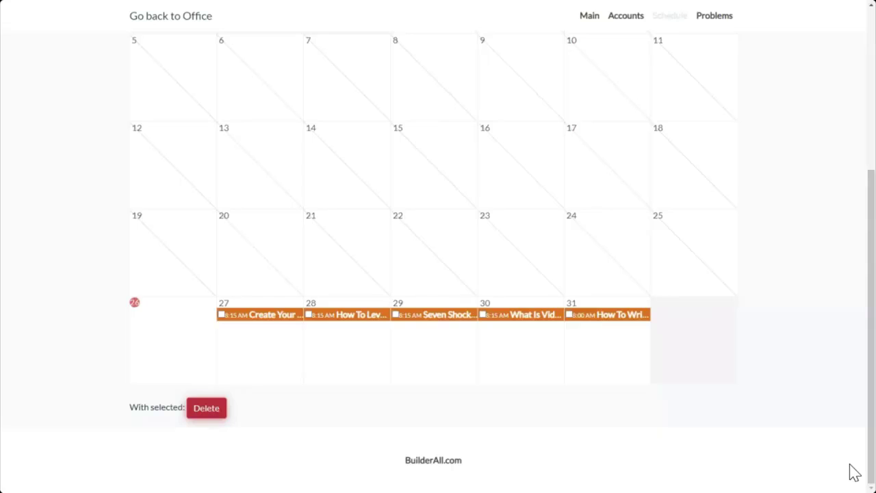
click(852, 471)
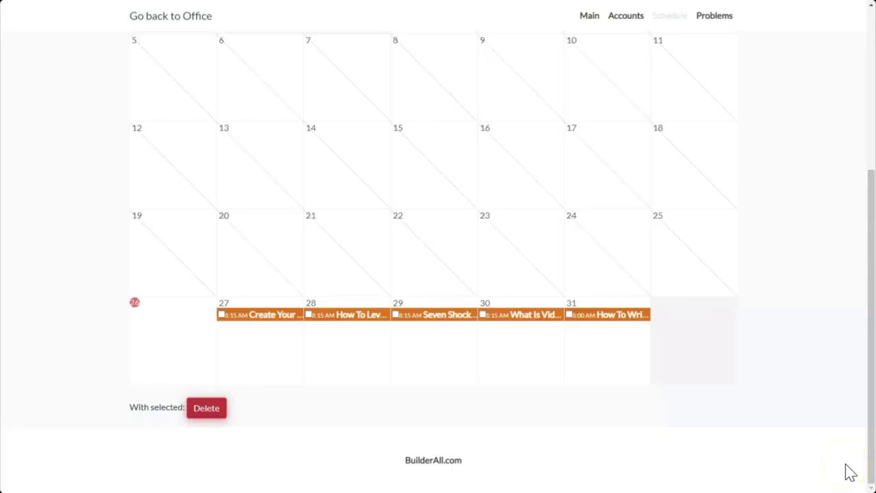